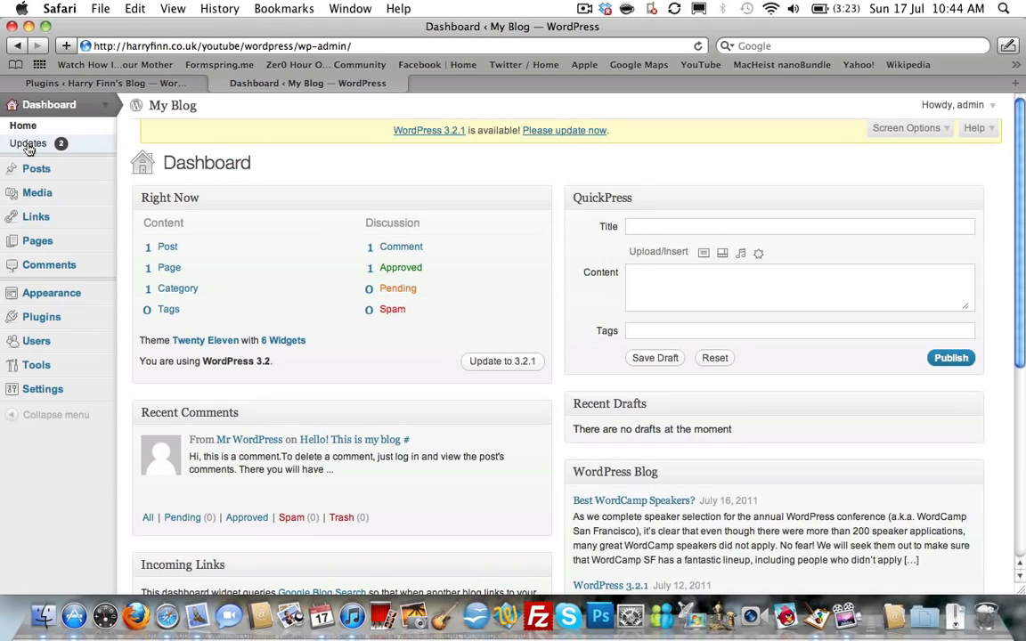
Open the WordPress updates page and update the Twenty Eleven theme.
left_click(105, 111)
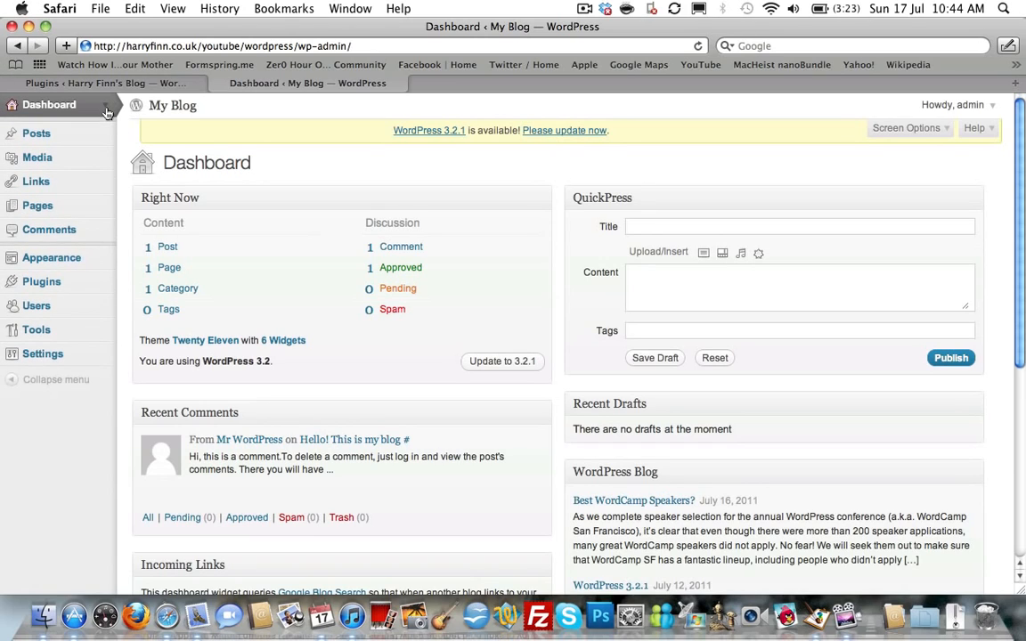
left_click(105, 111)
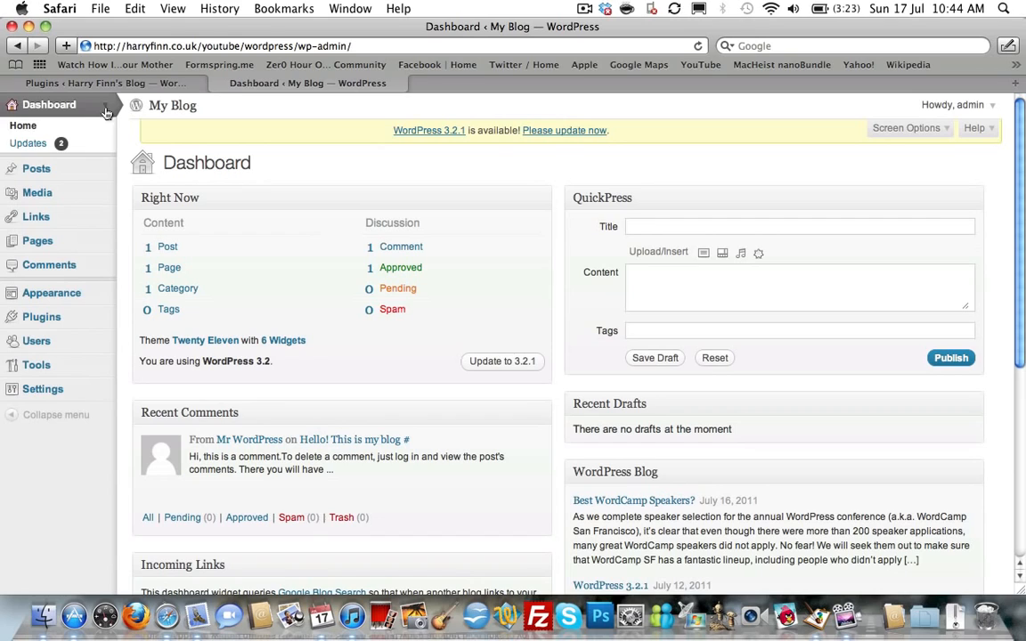
left_click(41, 148)
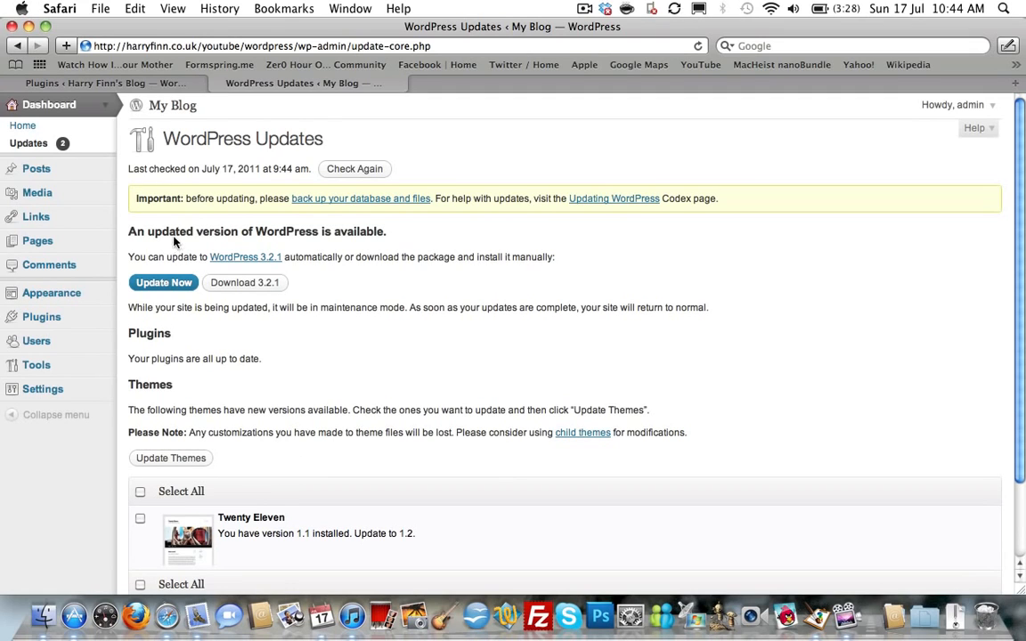
scroll(116, 477, "down", 2)
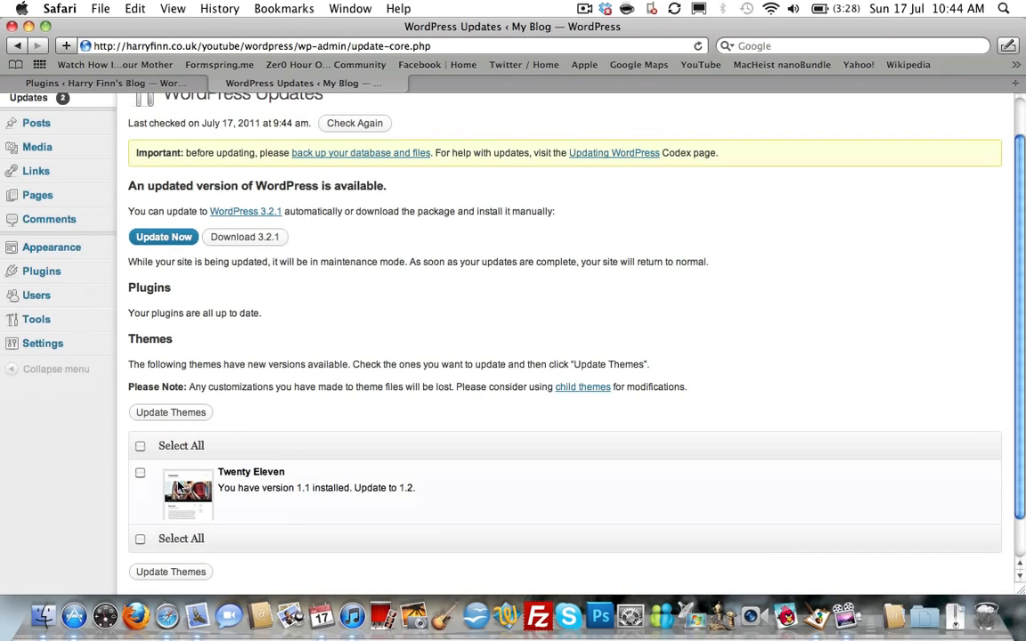
left_click(140, 445)
left_click(139, 445)
left_click(140, 473)
left_click(175, 573)
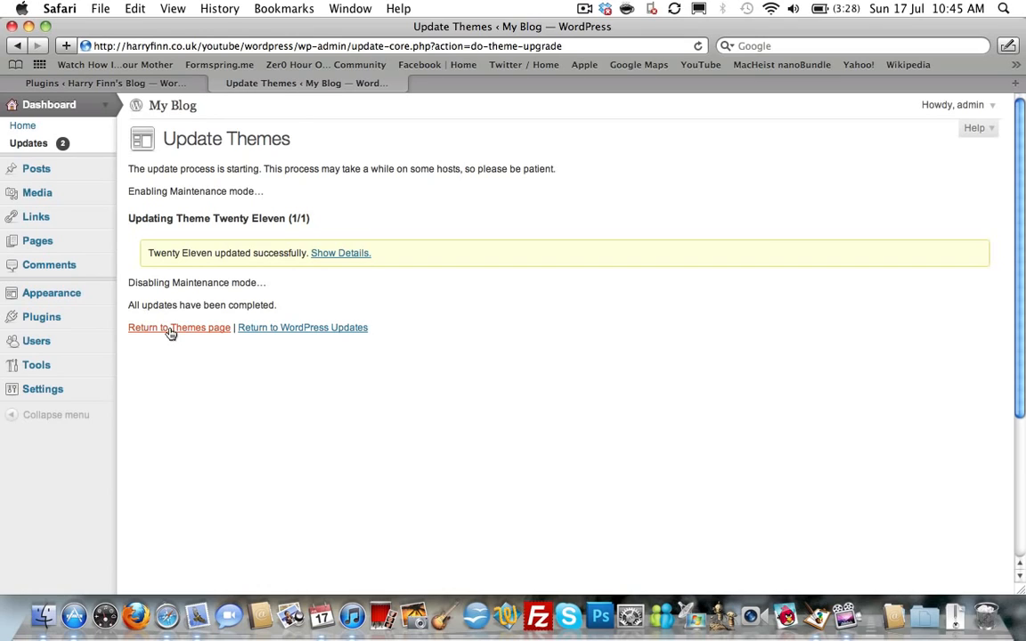
Return to the WordPress updates page, update WordPress to version 3.2.1 and go back to the dashboard.
left_click(294, 328)
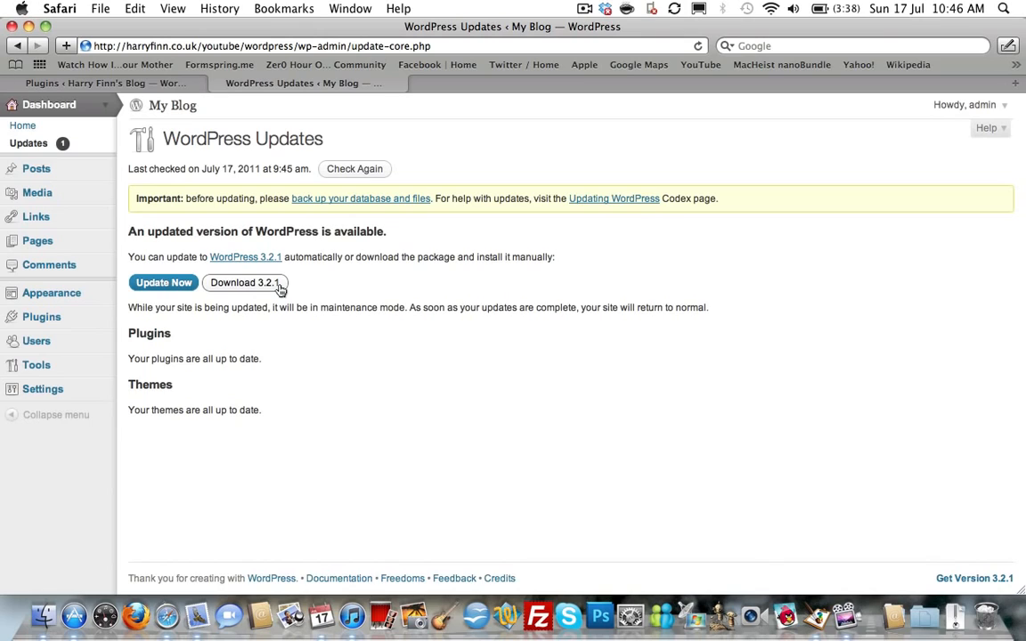
left_click(164, 283)
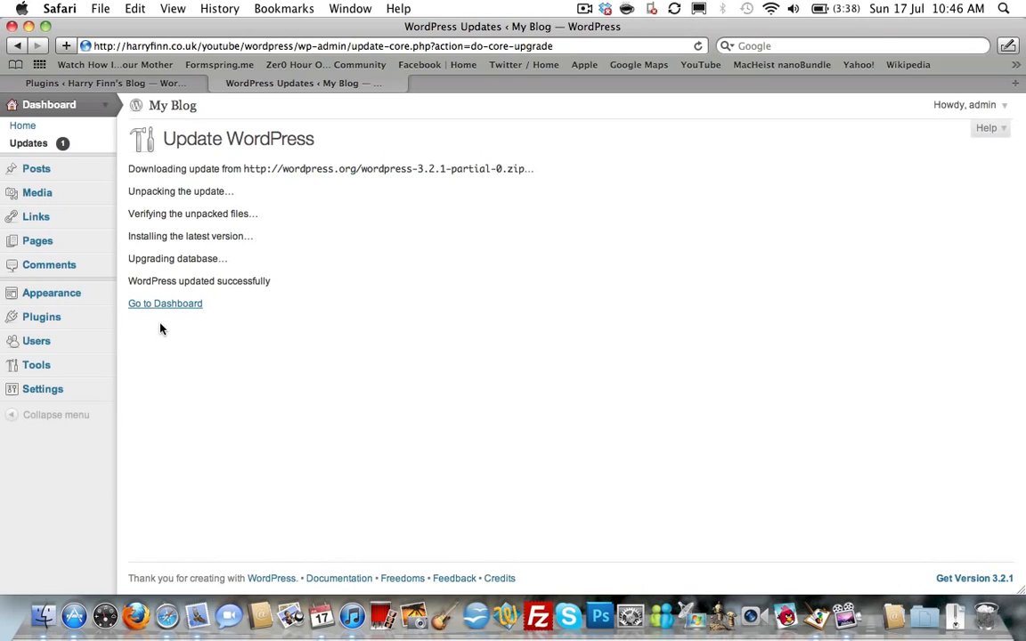
left_click(176, 307)
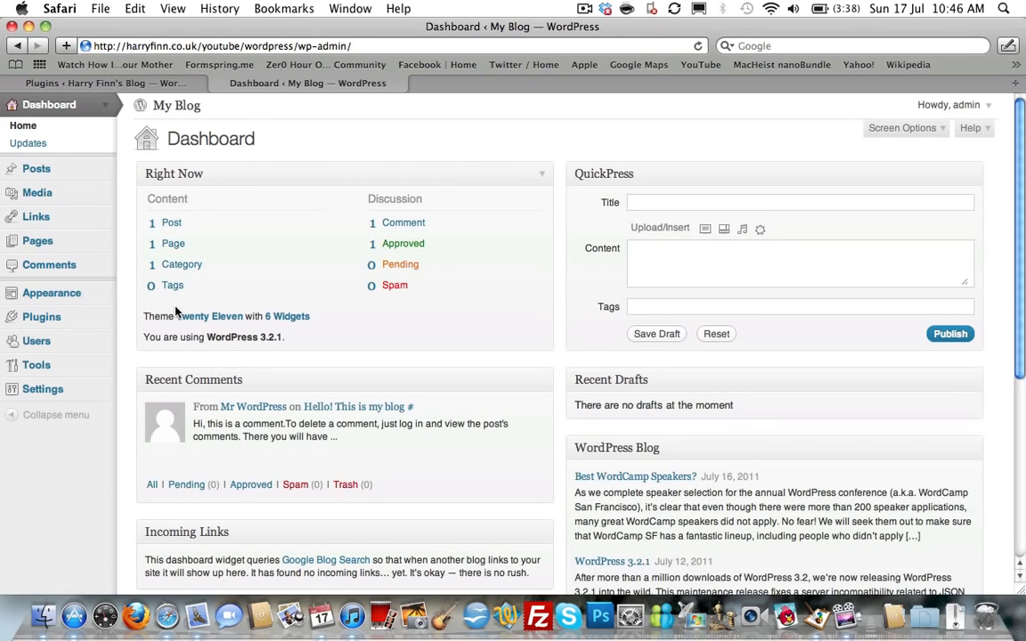
Check again for available WordPress, plugin and theme updates, and return to the dashboard home.
left_click(33, 143)
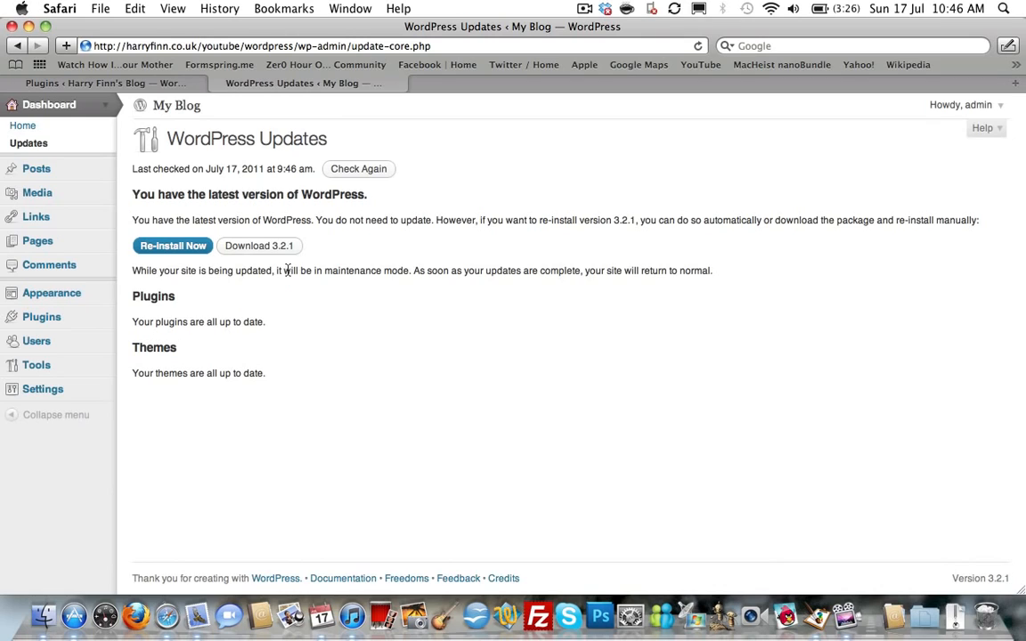
left_click(358, 169)
left_click(20, 126)
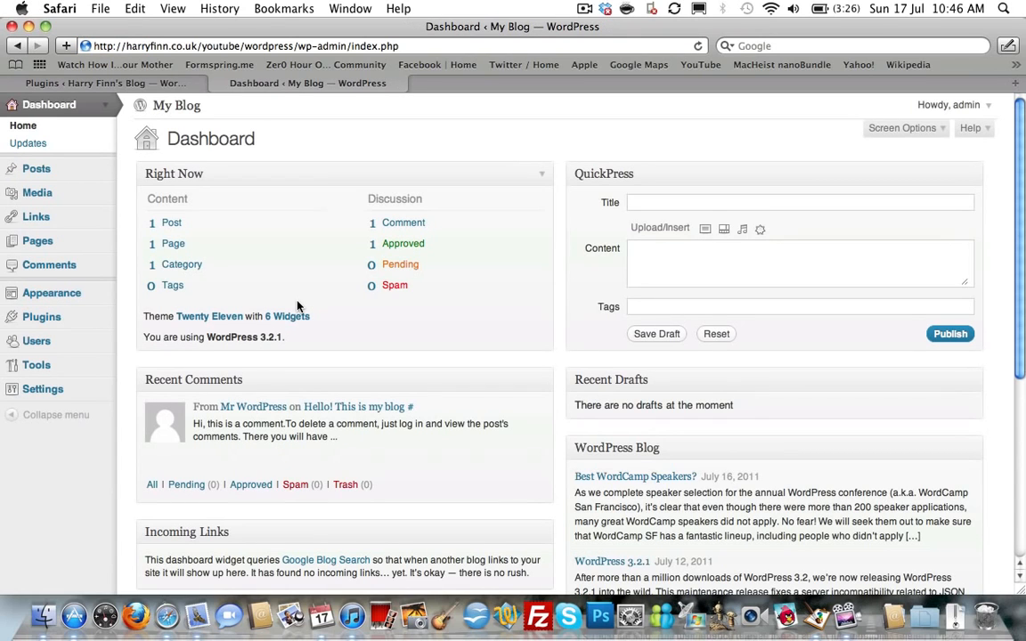
Activate the Hello Dolly and Akismet plugins from My Blog's installed plugins list.
left_click(105, 319)
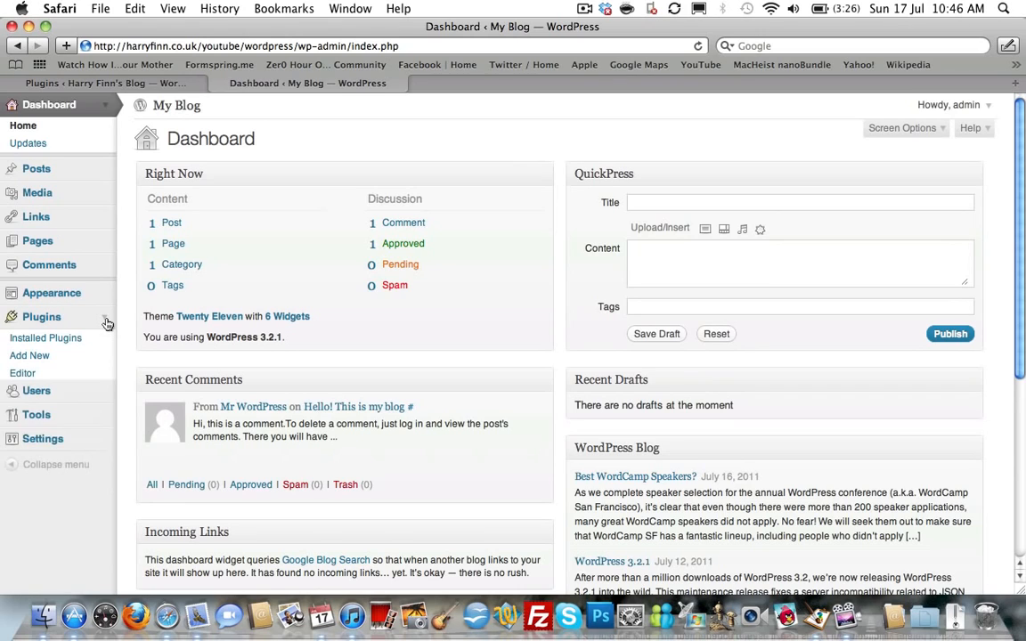
left_click(42, 320)
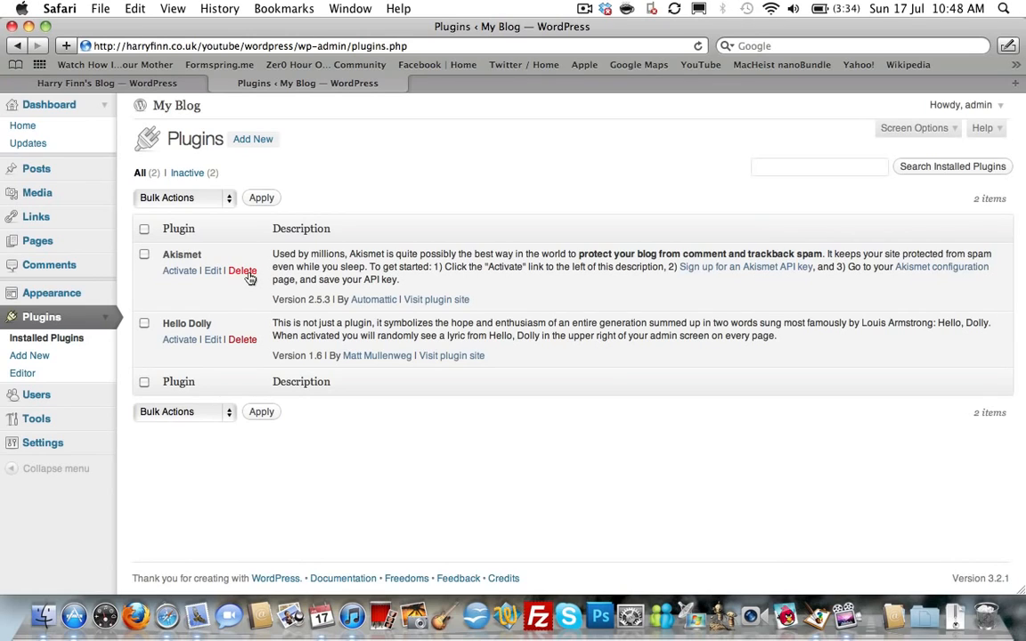
left_click(178, 341)
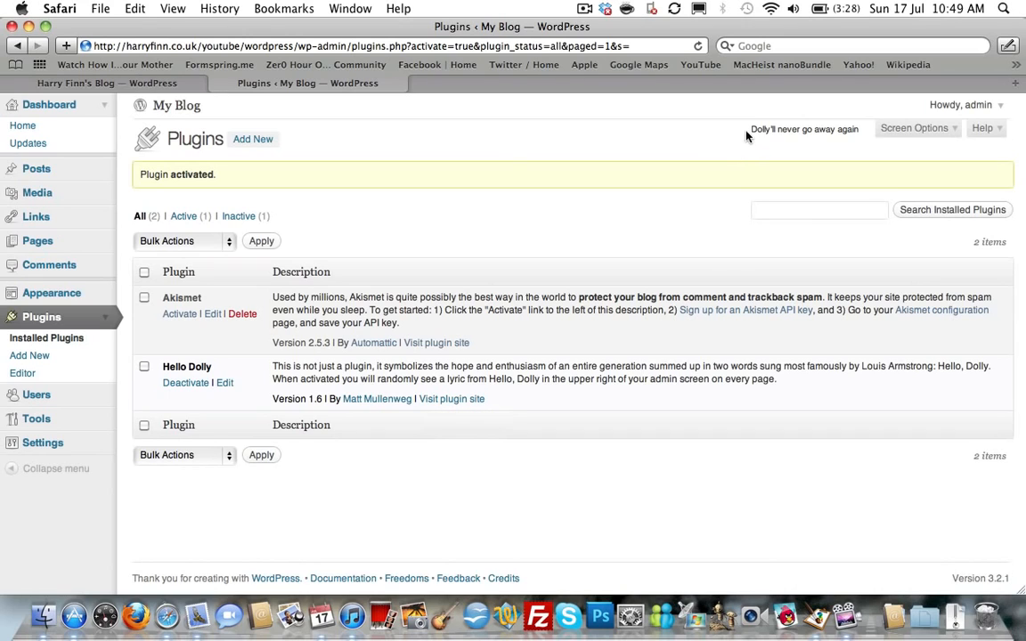
key("super+r")
left_click(191, 313)
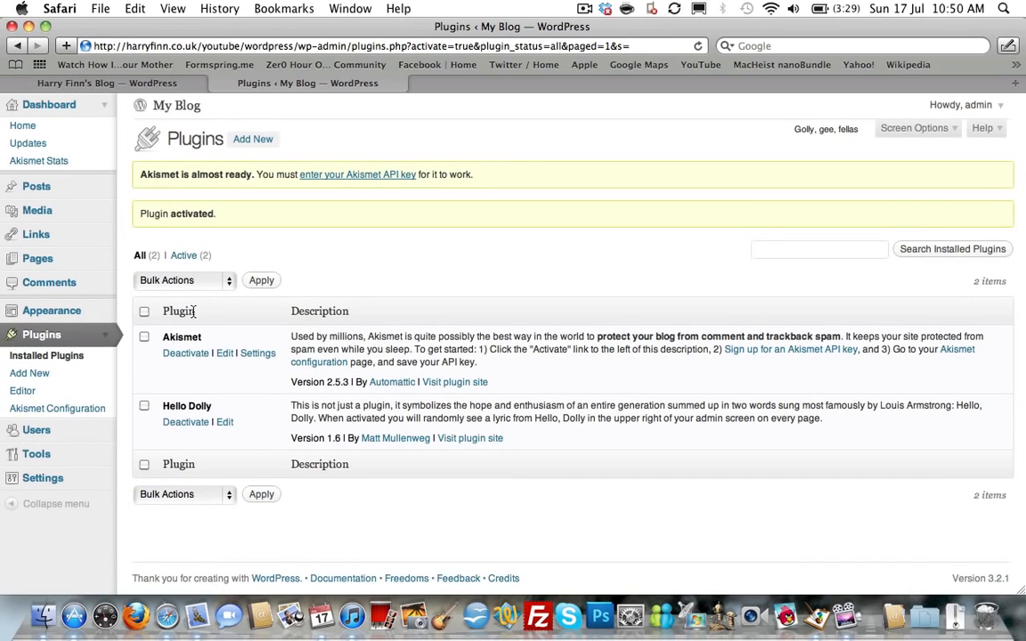
Open the Akismet key configuration in a new tab and review the plans on Akismet's API key signup page.
right_click(346, 178)
left_click(370, 202)
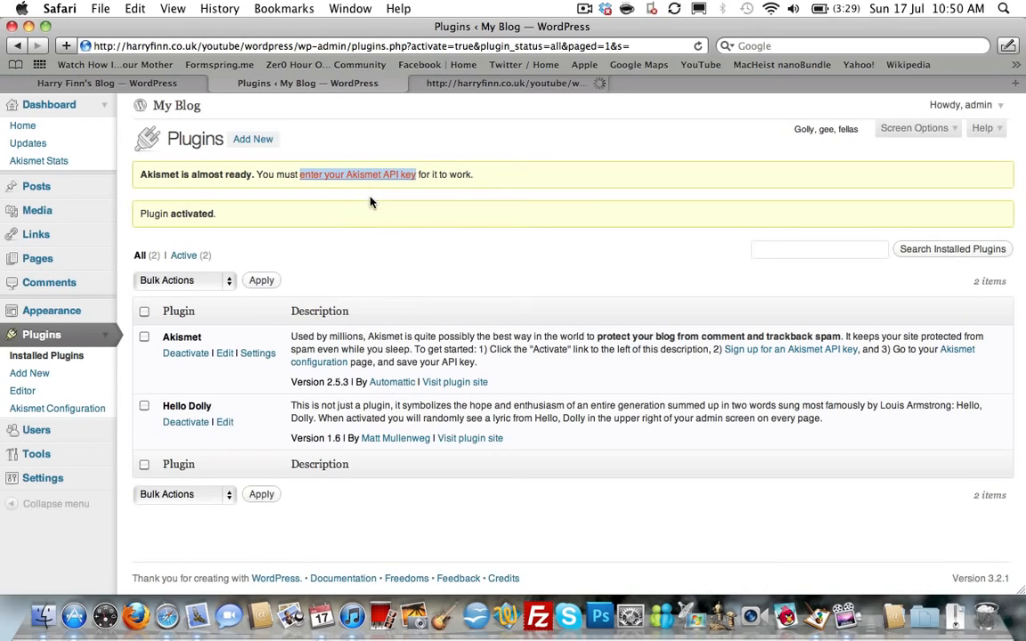
left_click(771, 354)
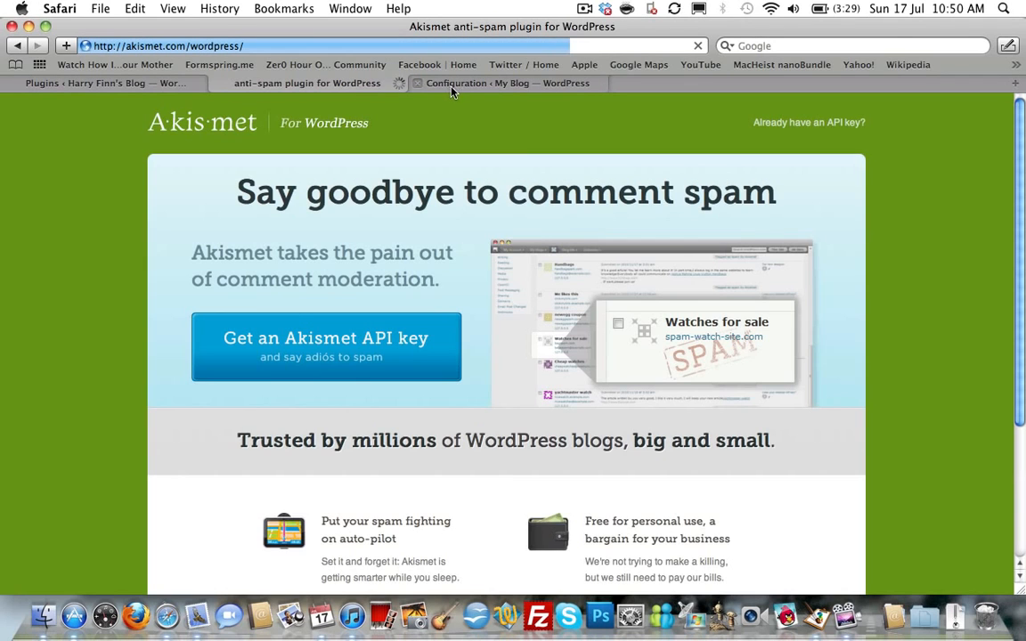
left_click(304, 341)
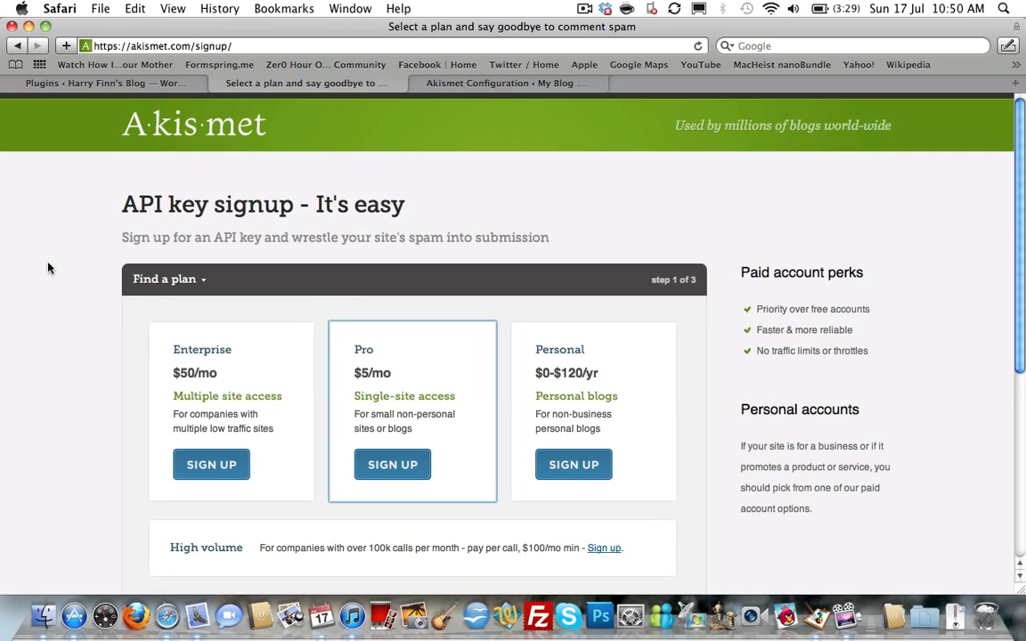
scroll(36, 262, "down", 5)
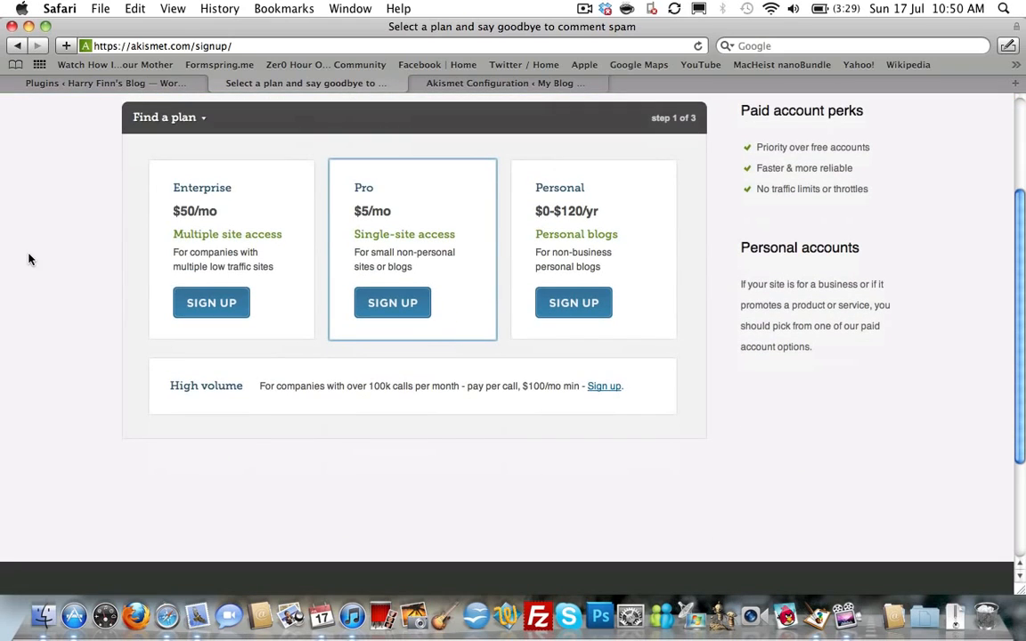
scroll(30, 259, "up", 4)
Review the API key and server connectivity sections of the Akismet Configuration page, and close both Akismet tabs.
left_click(433, 85)
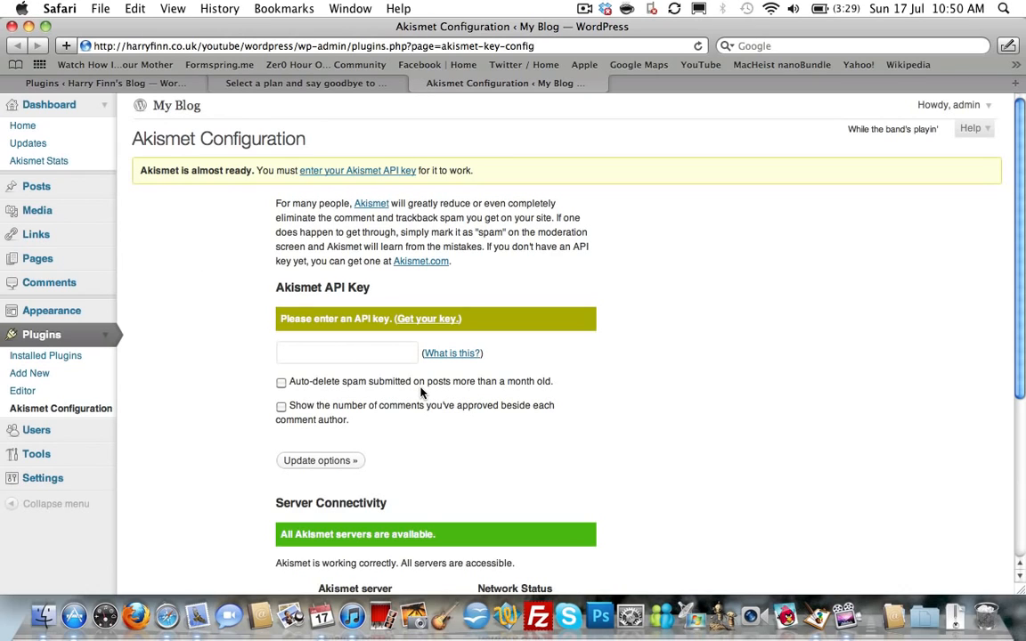
scroll(422, 392, "down", 5)
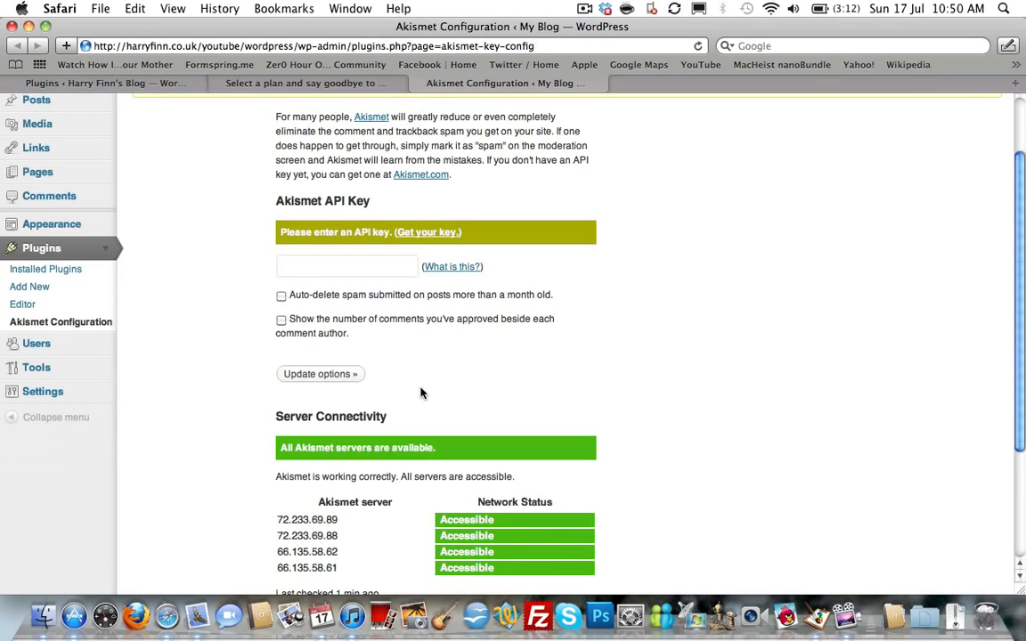
scroll(422, 391, "up", 5)
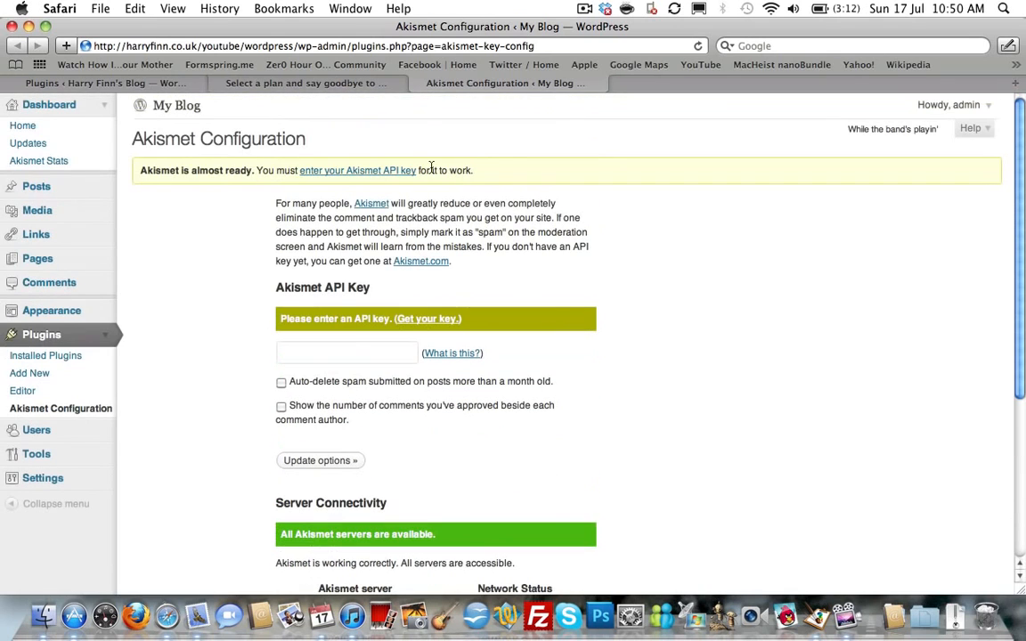
left_click(417, 84)
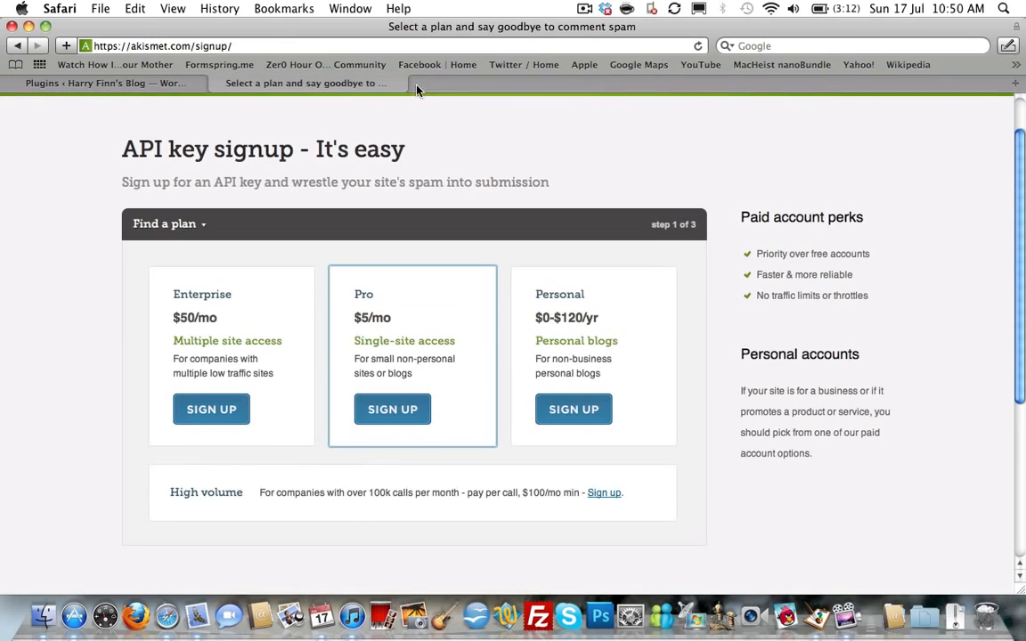
left_click(216, 84)
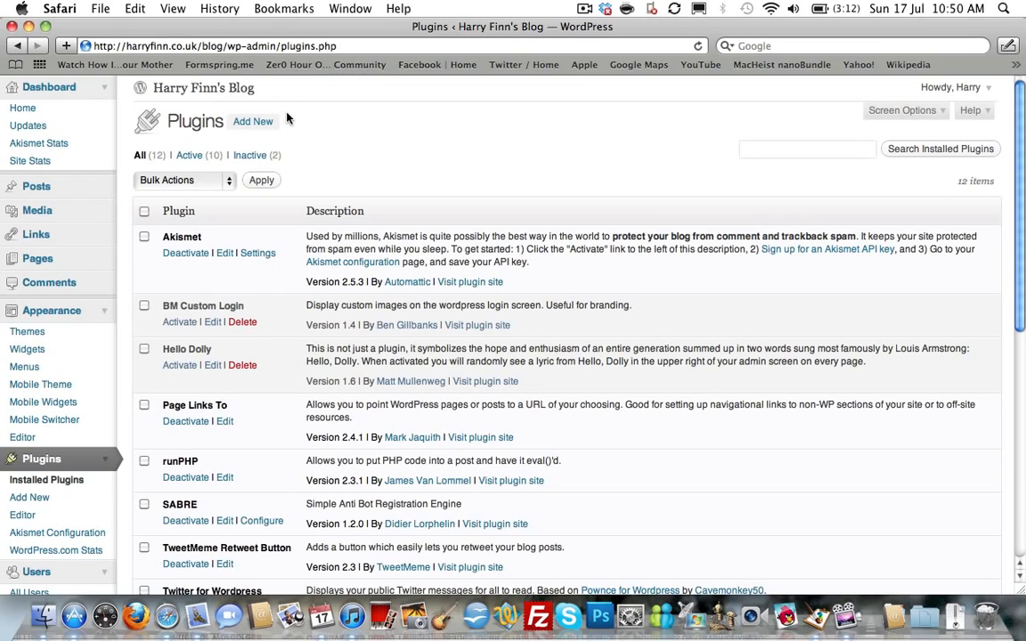
Load My Blog's admin address ending in /youtube/wordpress/wp-admin/ in a new tab and open its installed plugins list.
key("super+t")
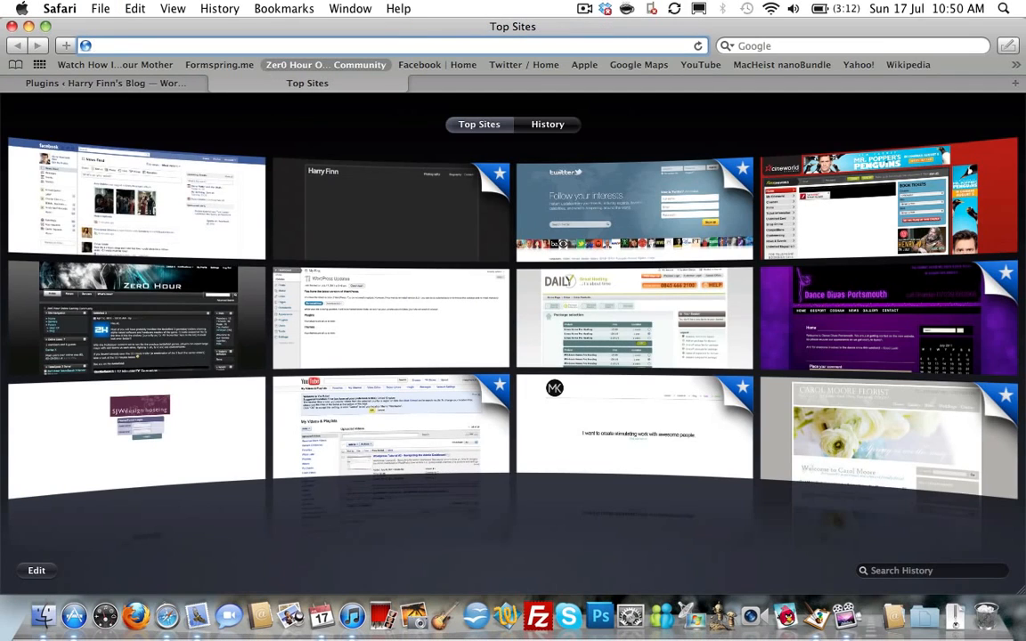
type("harryfinn.co.uk/")
key("Right")
type("y")
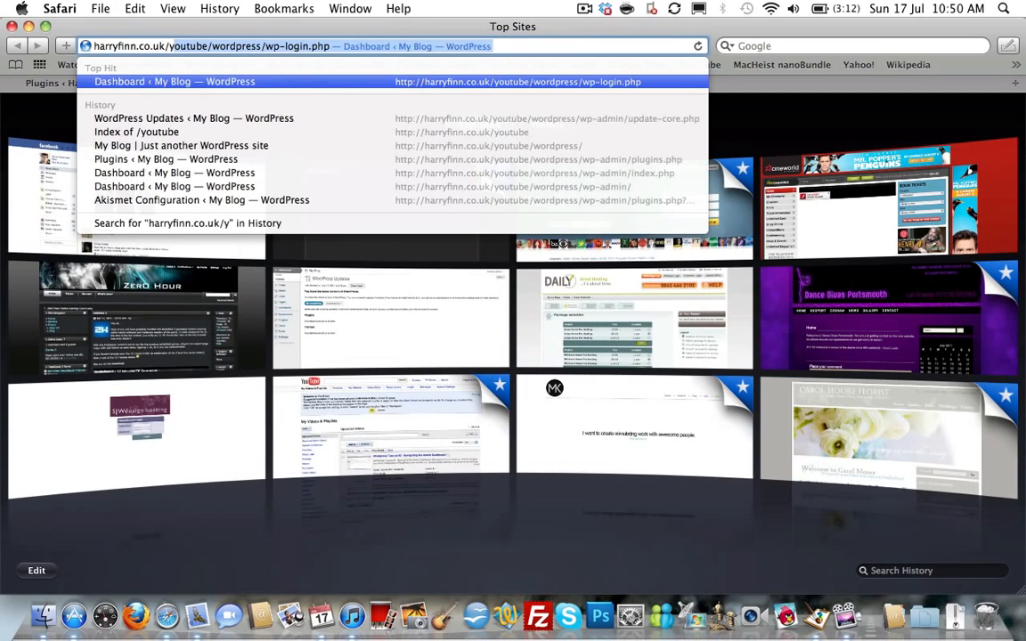
type("ou")
key("Right")
key("BackSpace")
key("BackSpace")
key("BackSpace")
key("BackSpace")
key("BackSpace")
key("BackSpace")
key("BackSpace")
key("BackSpace")
key("BackSpace")
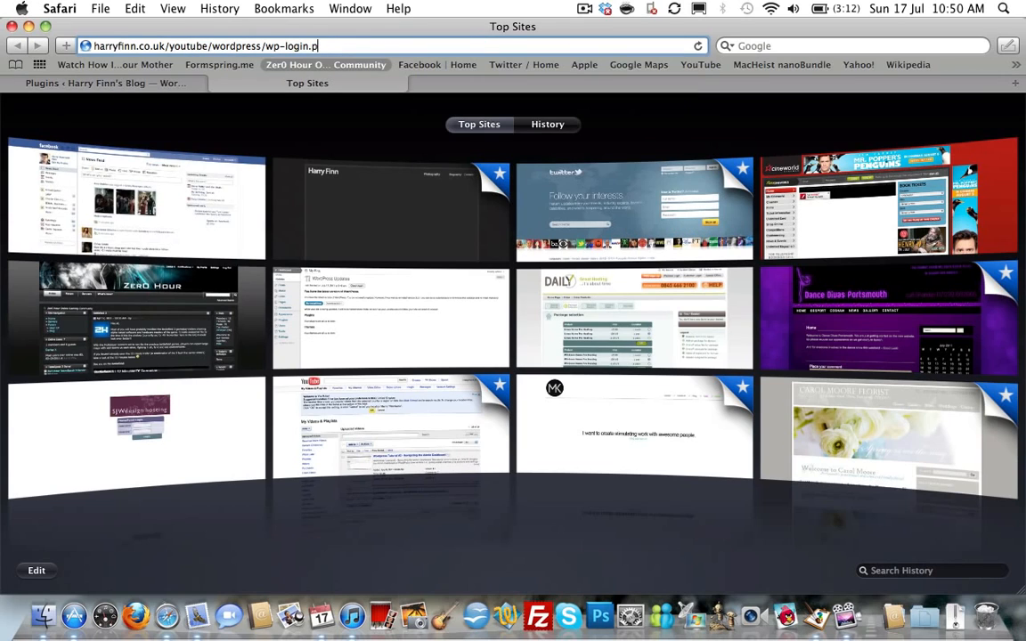
type("admin/")
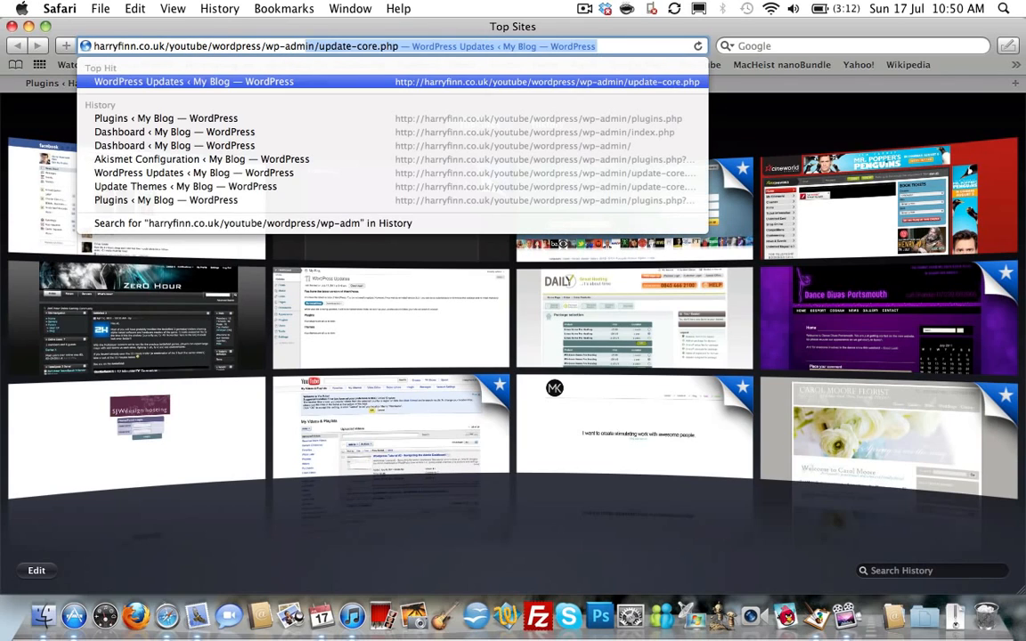
key("Return")
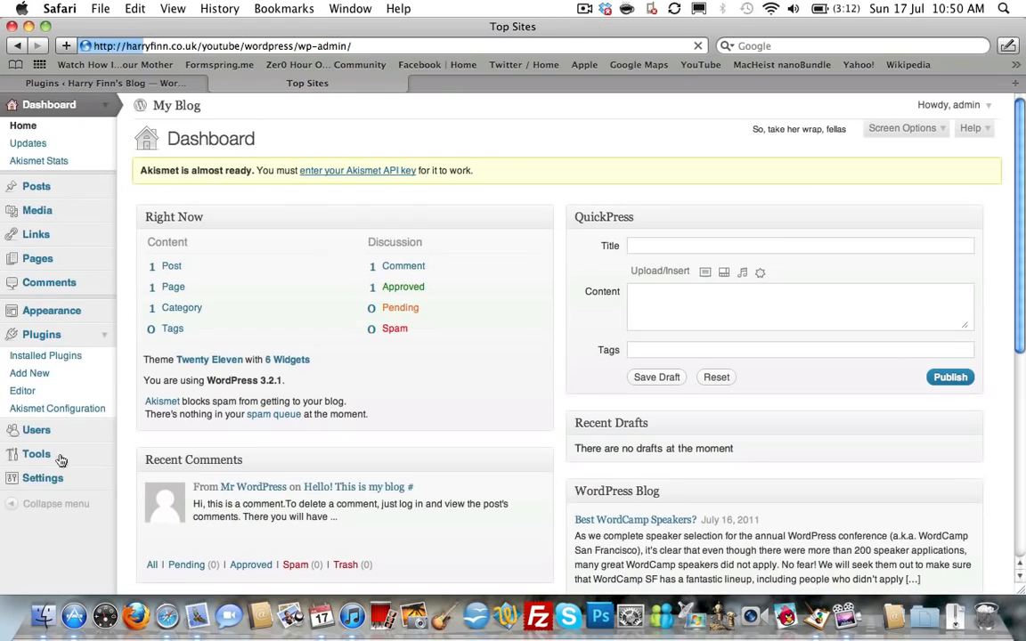
left_click(42, 359)
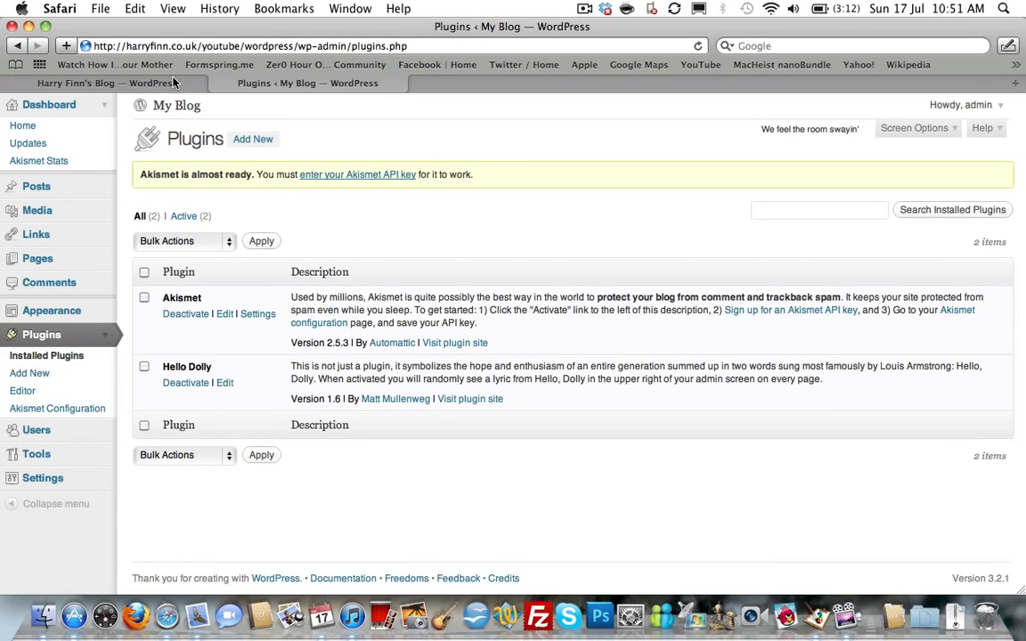
Examine the installed plugins list of the other blog open in the neighbouring tab.
left_click(143, 79)
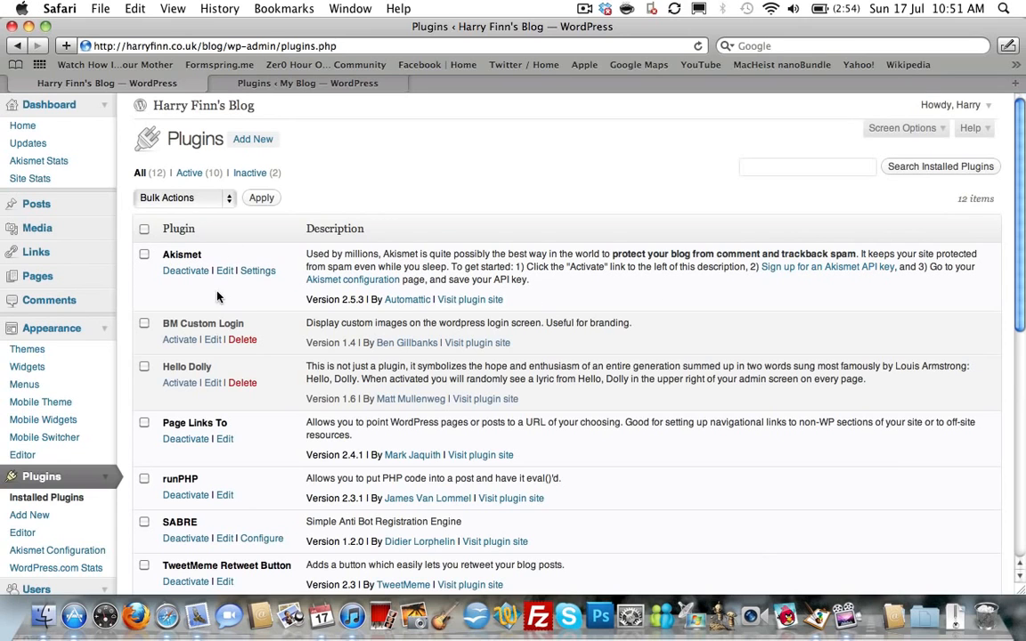
scroll(209, 302, "down", 5)
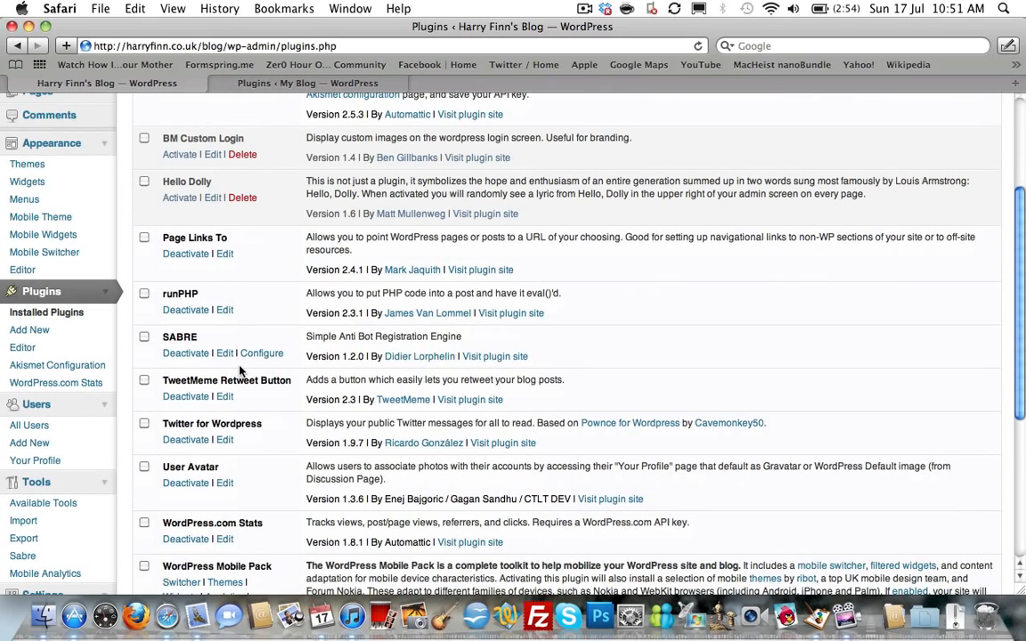
scroll(238, 370, "down", 4)
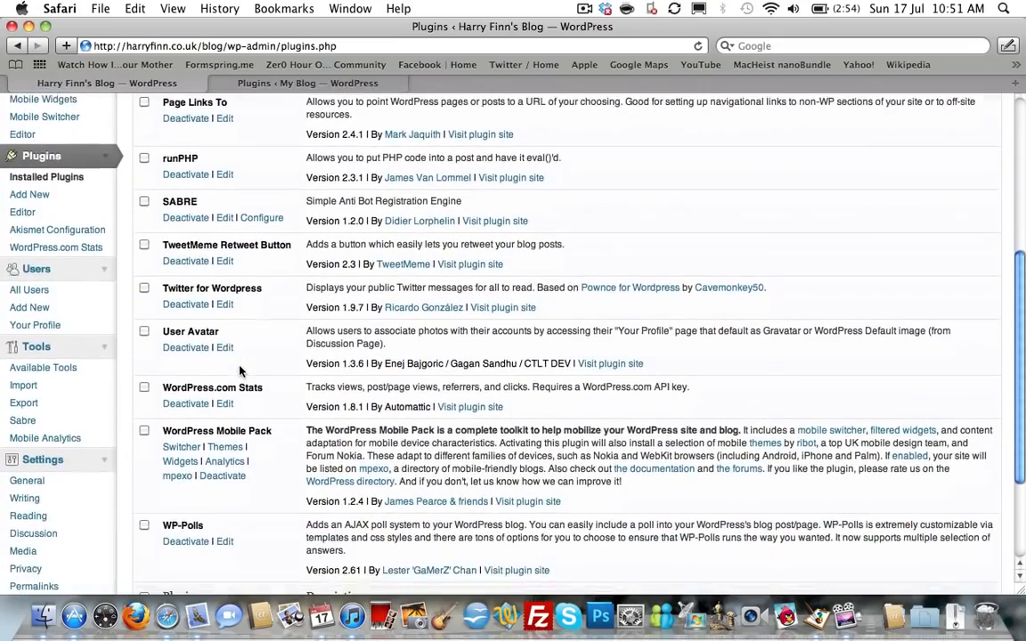
scroll(238, 370, "down", 4)
scroll(239, 371, "up", 4)
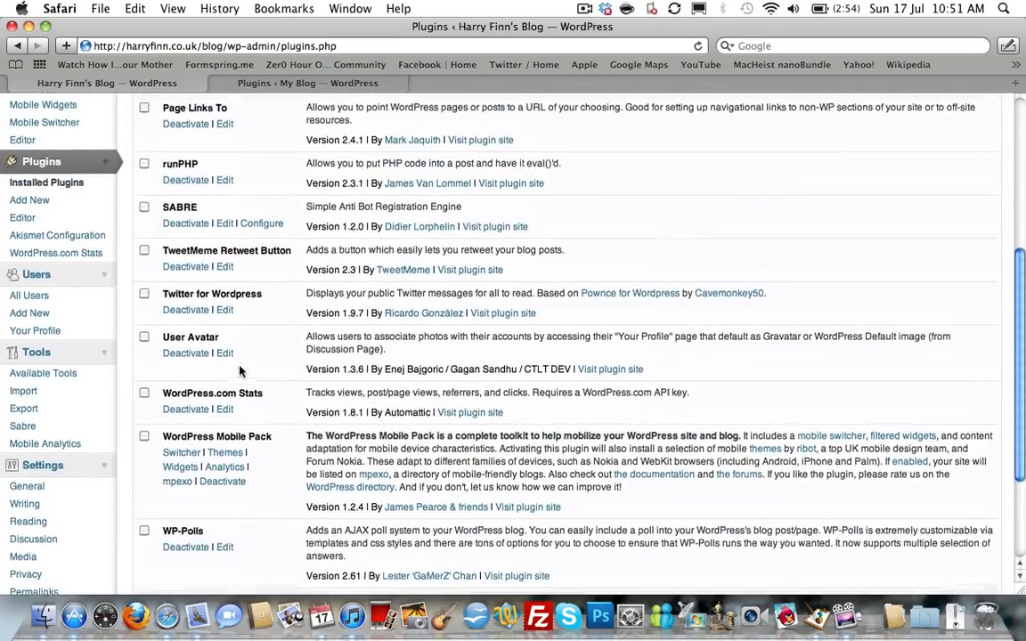
Return to My Blog's plugins list and deactivate the Akismet plugin.
left_click(239, 82)
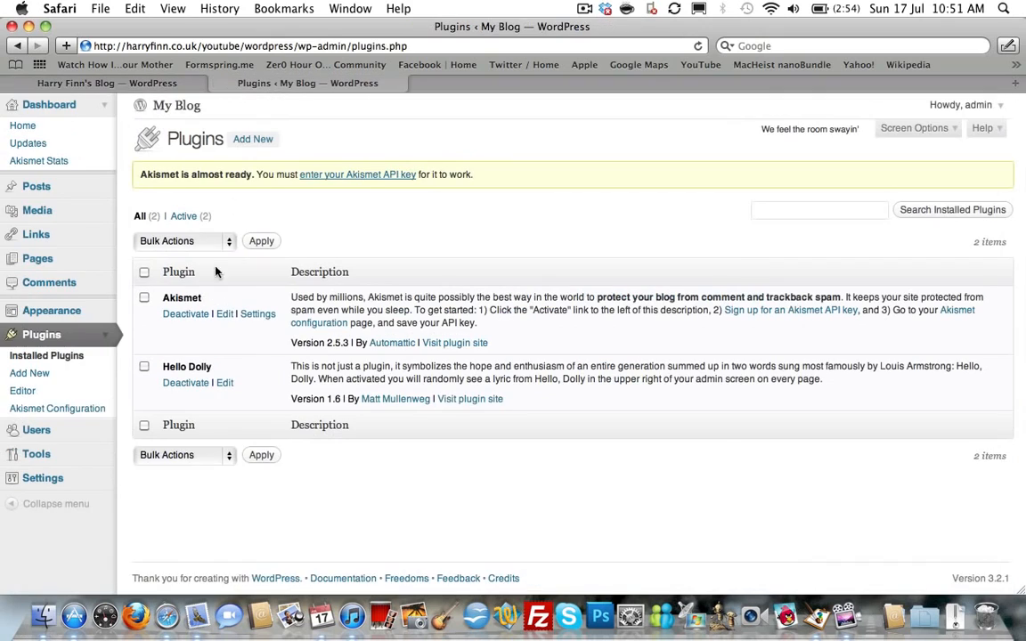
left_click(189, 318)
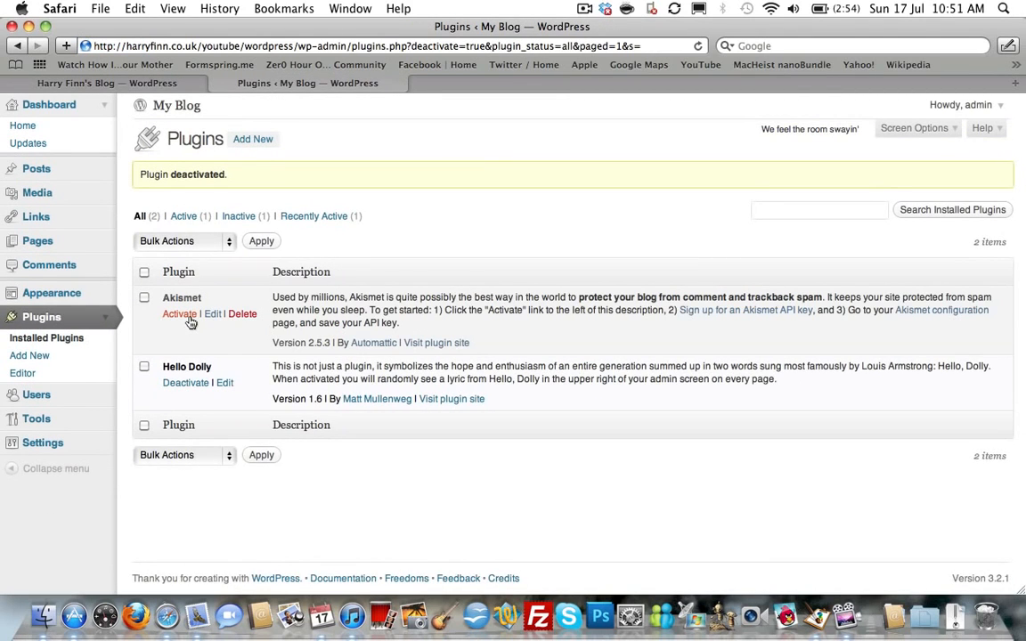
Delete the deactivated Akismet plugin and its files from My Blog.
left_click(241, 315)
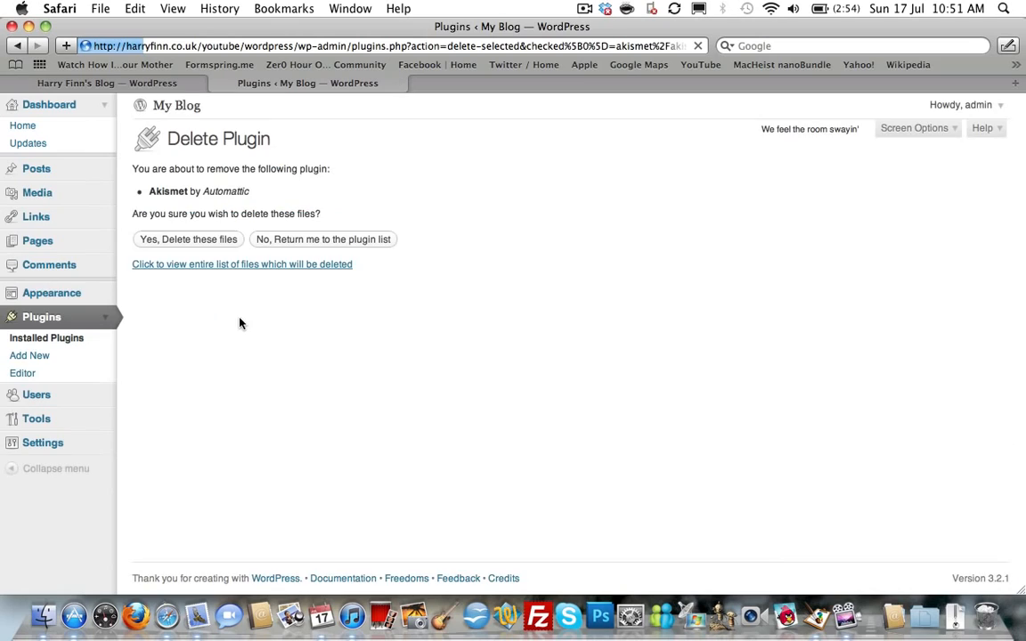
left_click(202, 247)
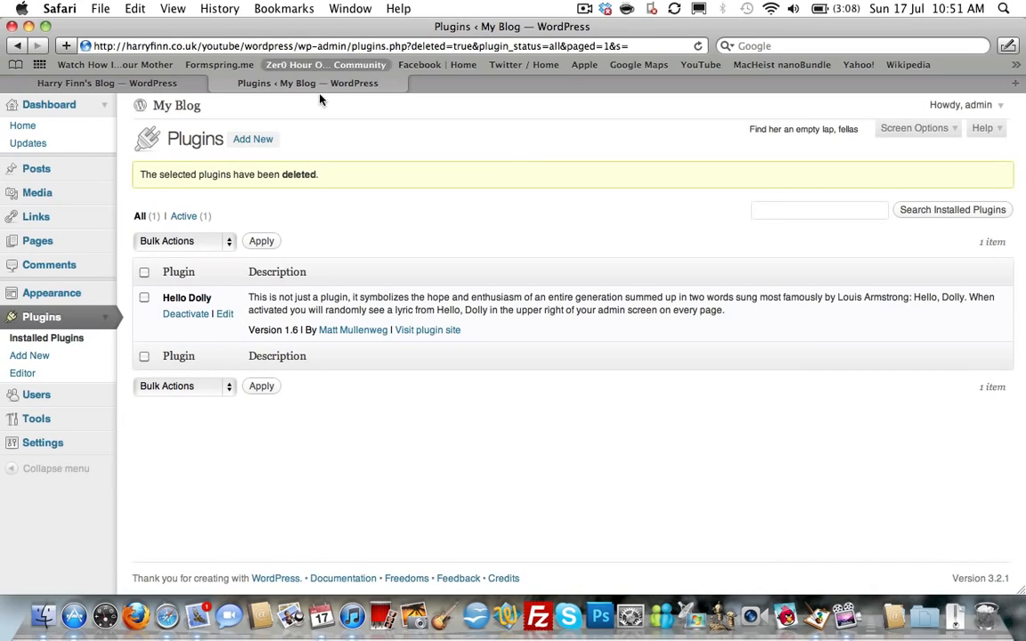
Search for SABRE by term among the plugins available to add, and check the other search types without changing the selection.
left_click(250, 141)
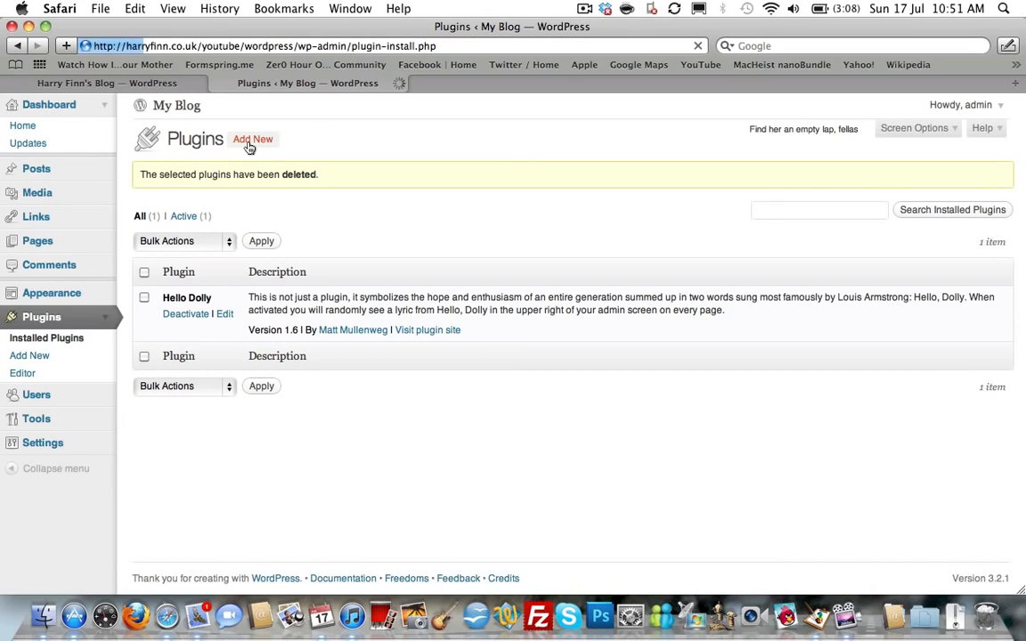
left_click(247, 278)
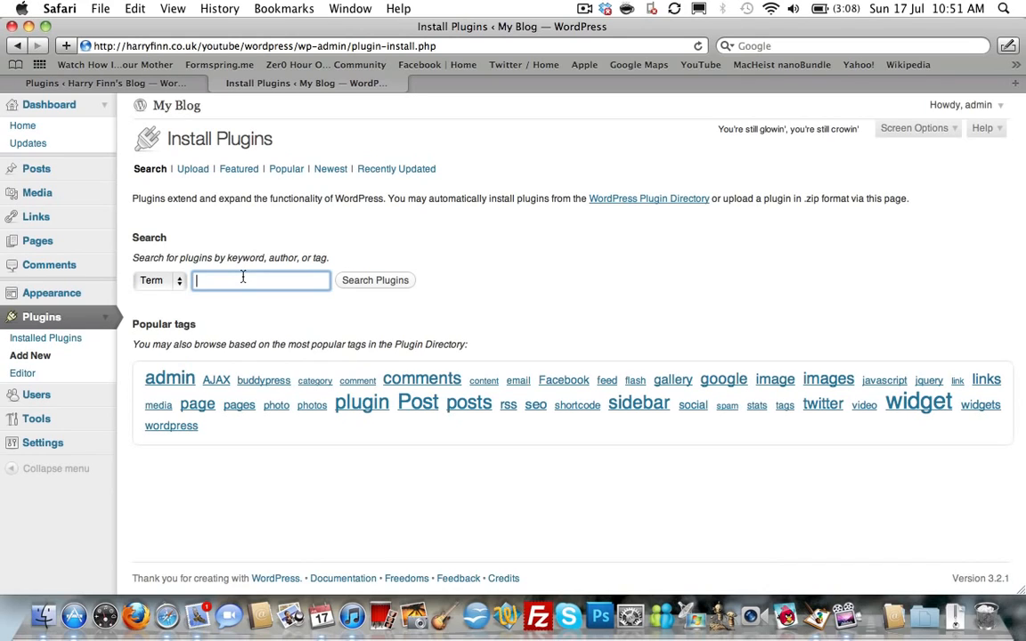
type("SABRE")
key("Return")
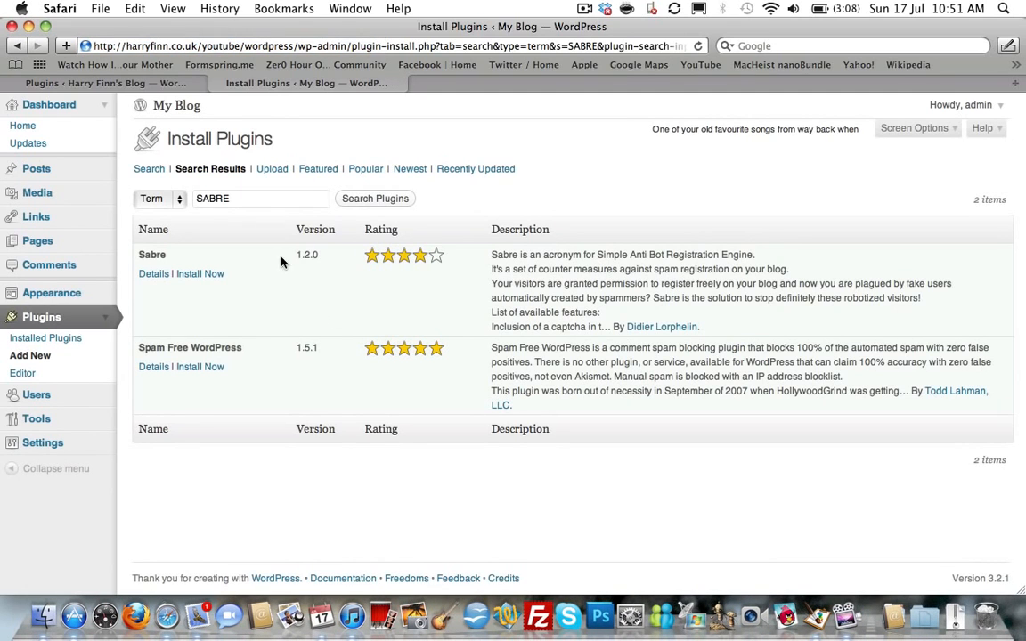
left_click(160, 200)
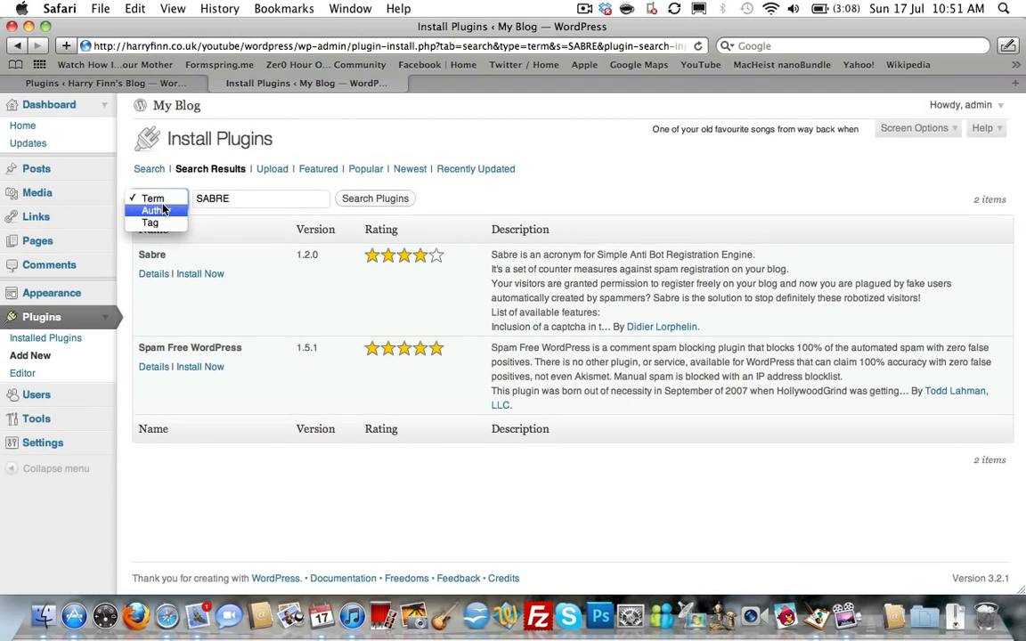
left_click(454, 196)
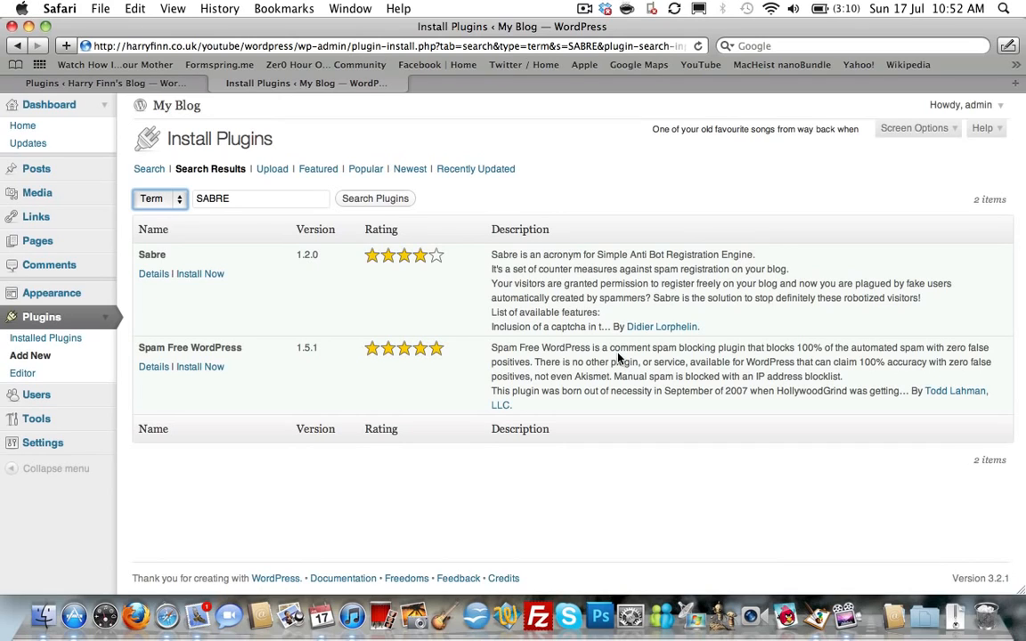
Open the Sabre plugin's details in a new tab and read its description and feature list.
right_click(159, 279)
left_click(233, 296)
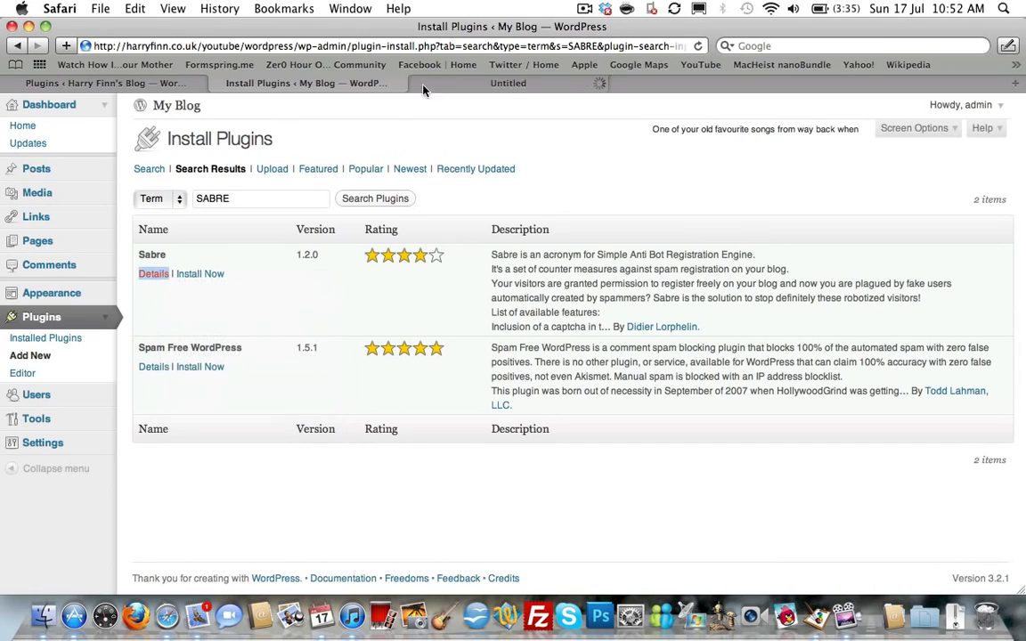
left_click(432, 85)
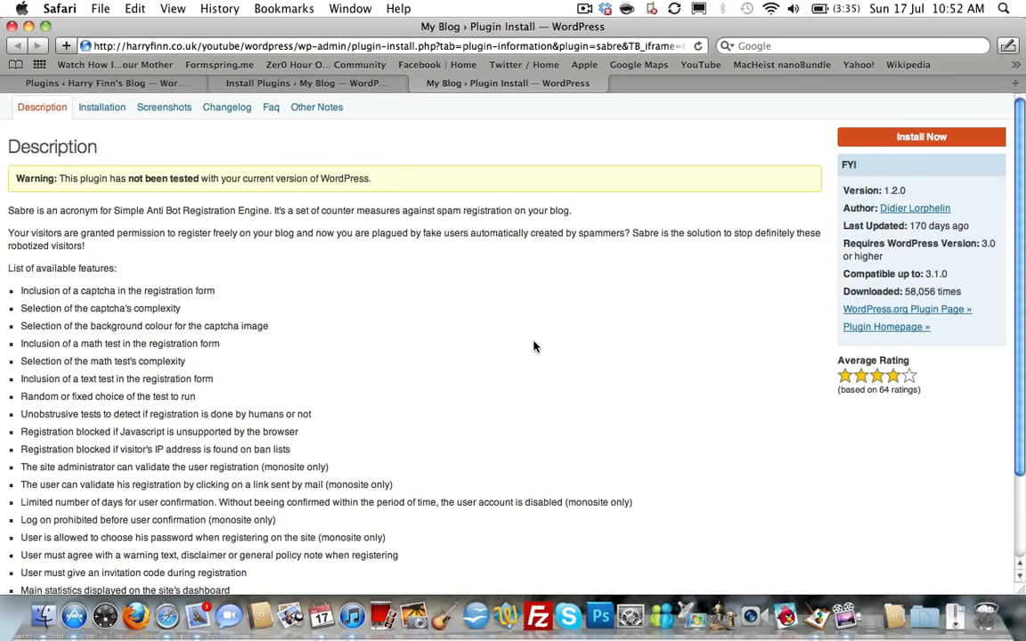
scroll(167, 312, "down", 2)
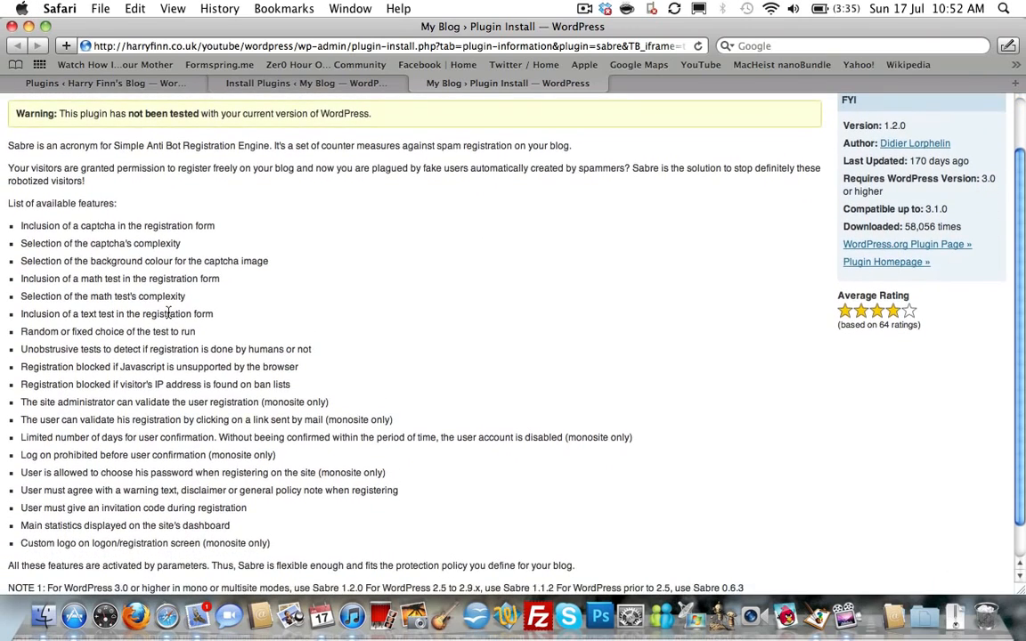
scroll(201, 312, "up", 4)
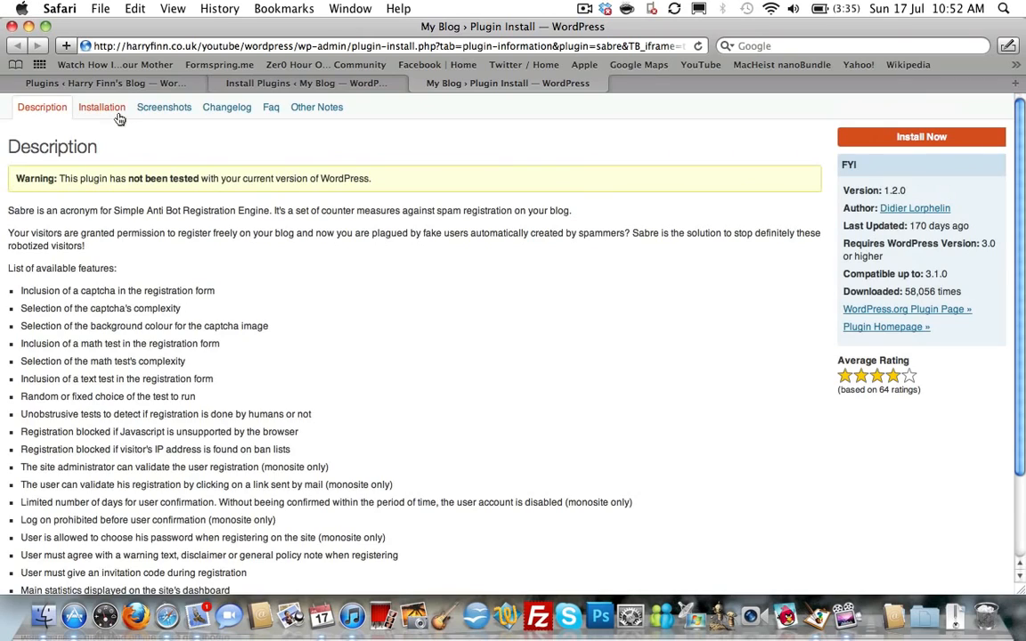
Review Sabre's installation instructions and its screenshots of the registration form, and close the details tab.
left_click(119, 114)
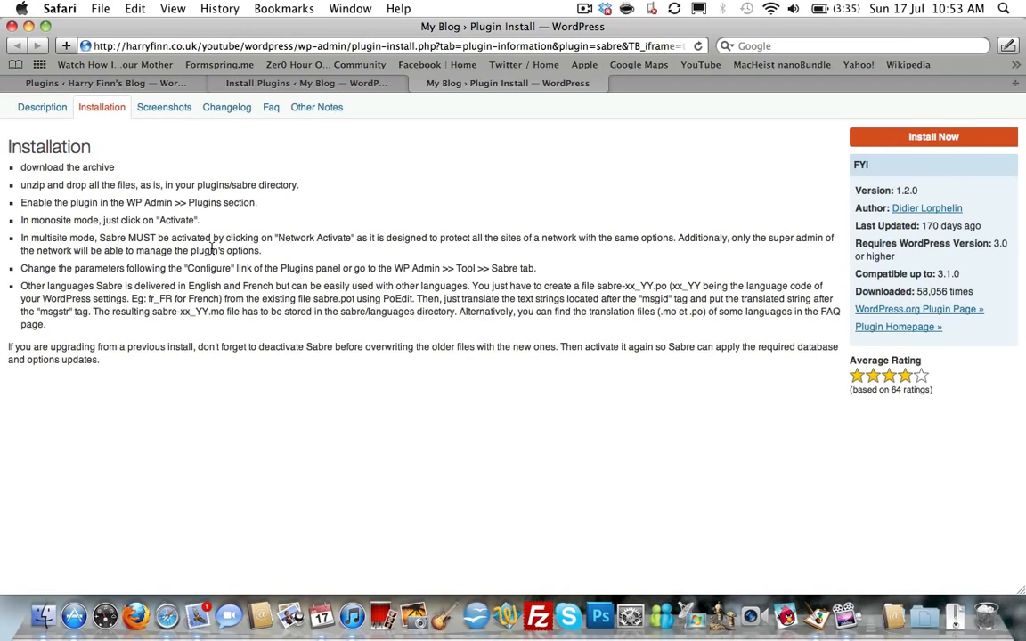
left_click(165, 108)
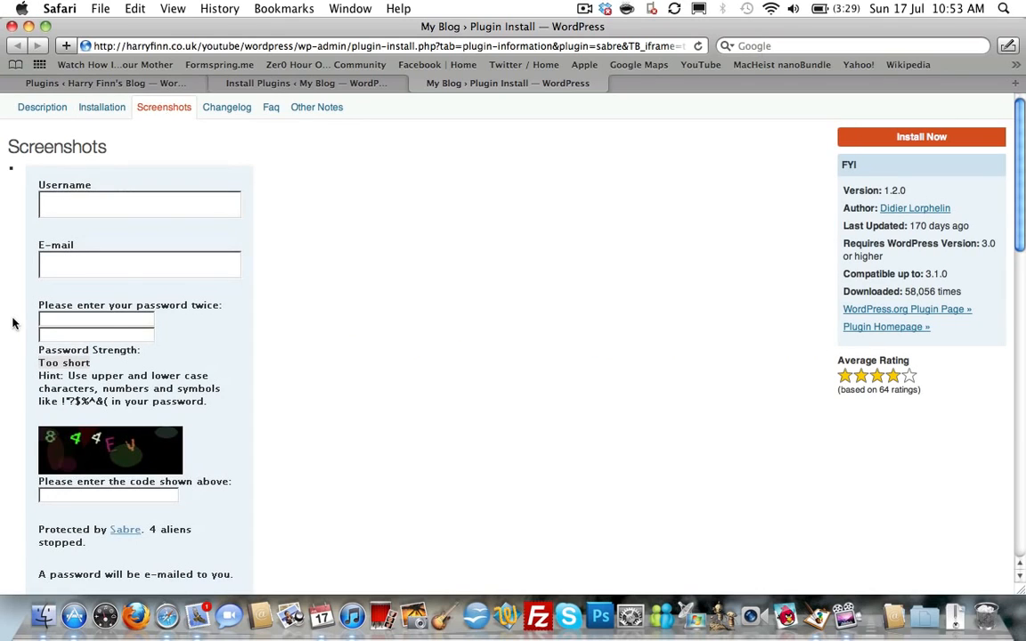
scroll(147, 267, "down", 3)
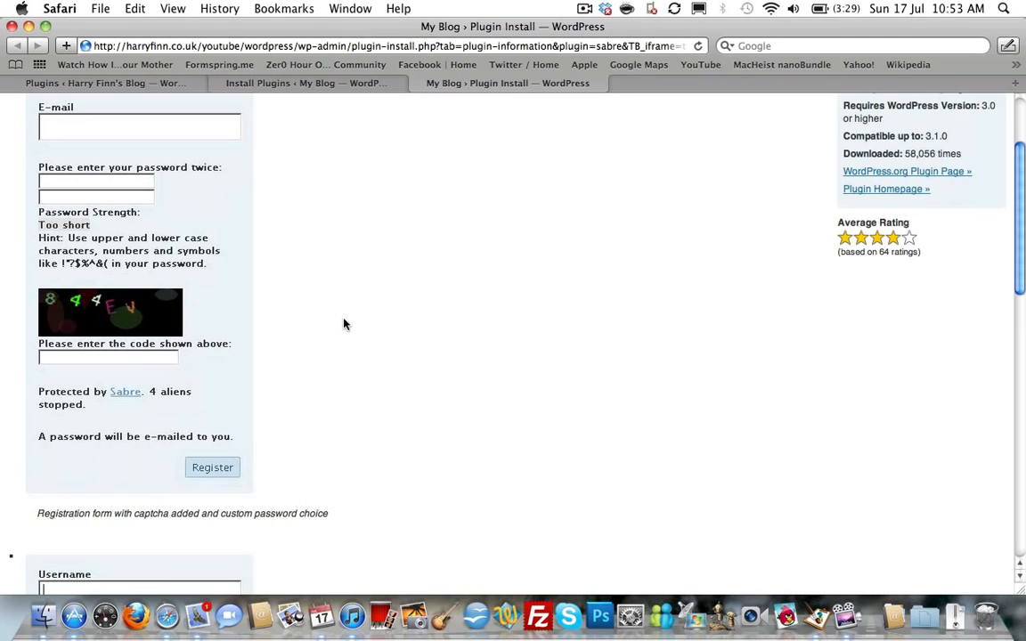
scroll(346, 324, "down", 5)
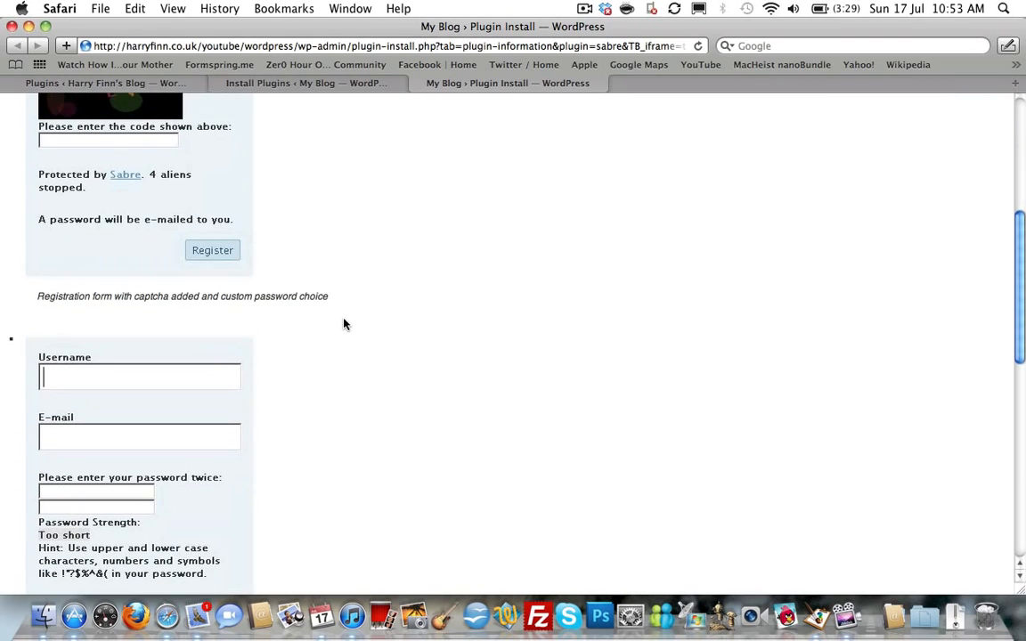
scroll(346, 324, "down", 7)
scroll(354, 165, "up", 3)
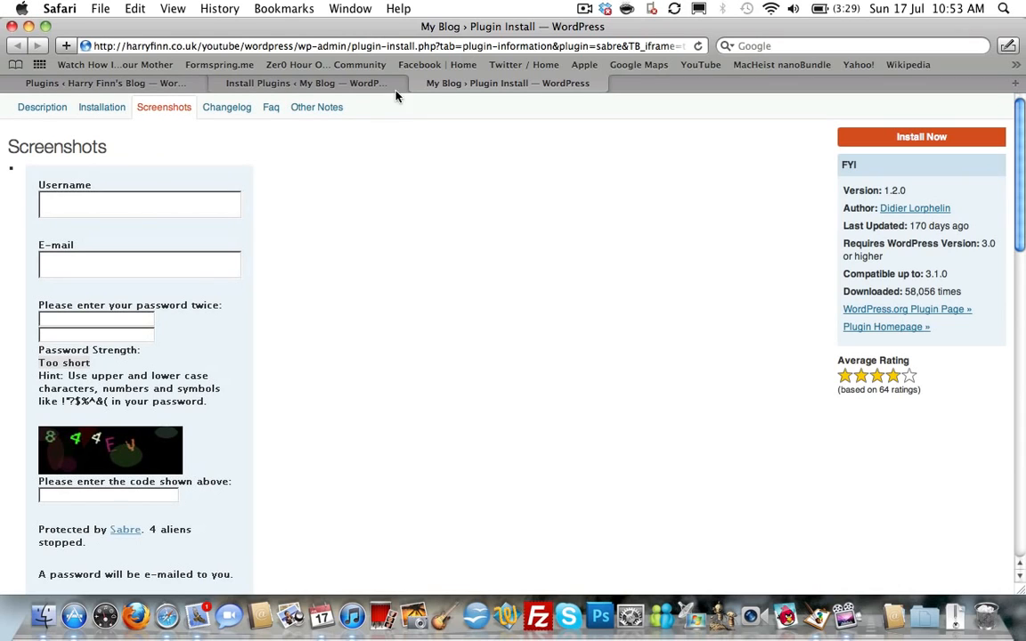
left_click(418, 84)
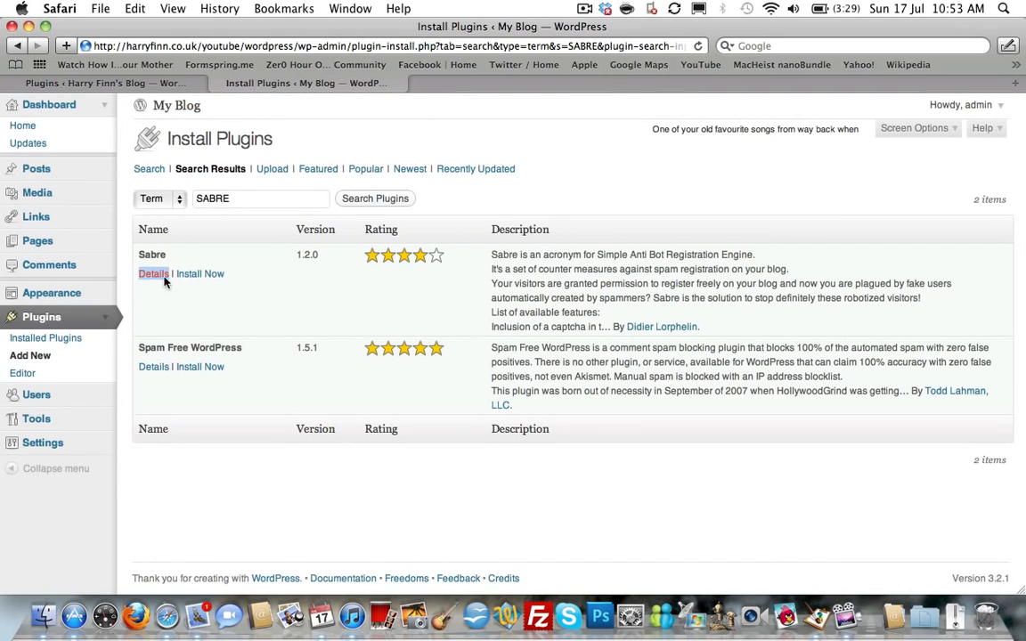
Install the Sabre 1.2.0 plugin on My Blog and activate it.
left_click(188, 275)
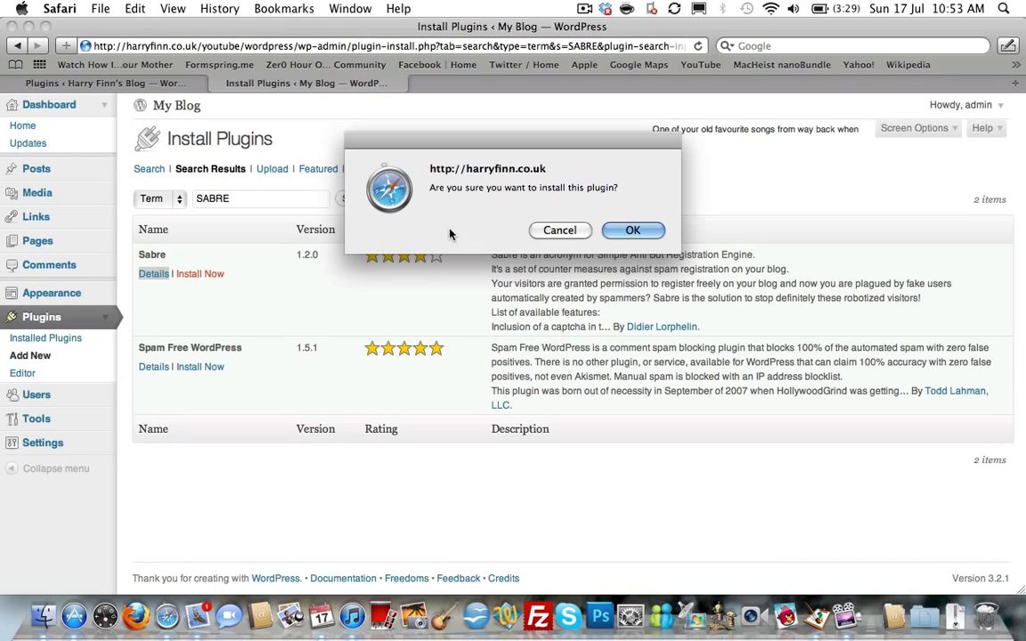
left_click(634, 231)
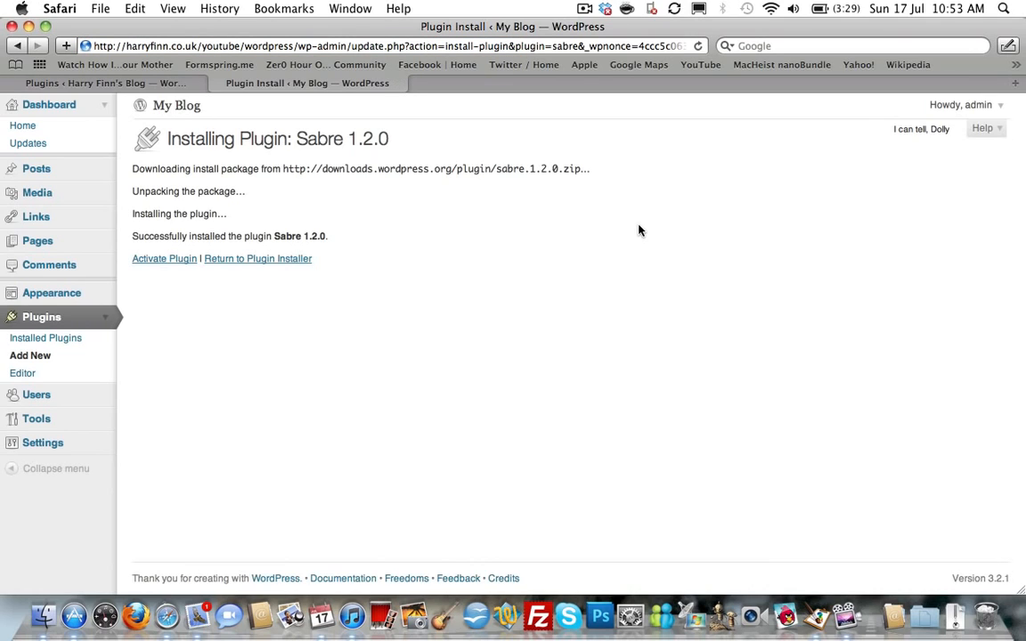
left_click(153, 260)
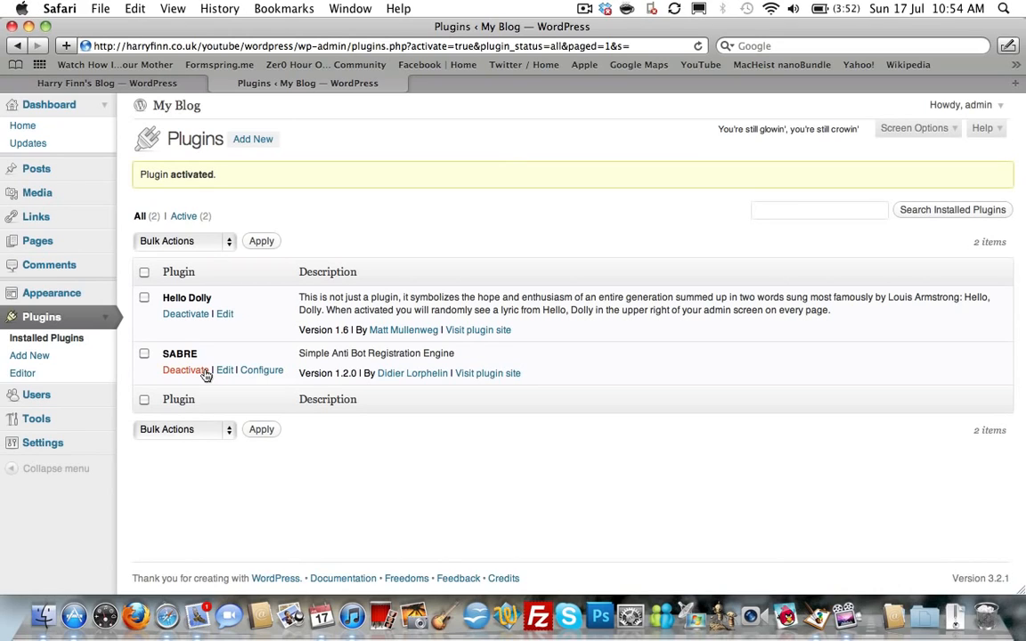
Open the SABRE plugin's configuration and review its captcha settings and the remaining groups of general options.
left_click(258, 371)
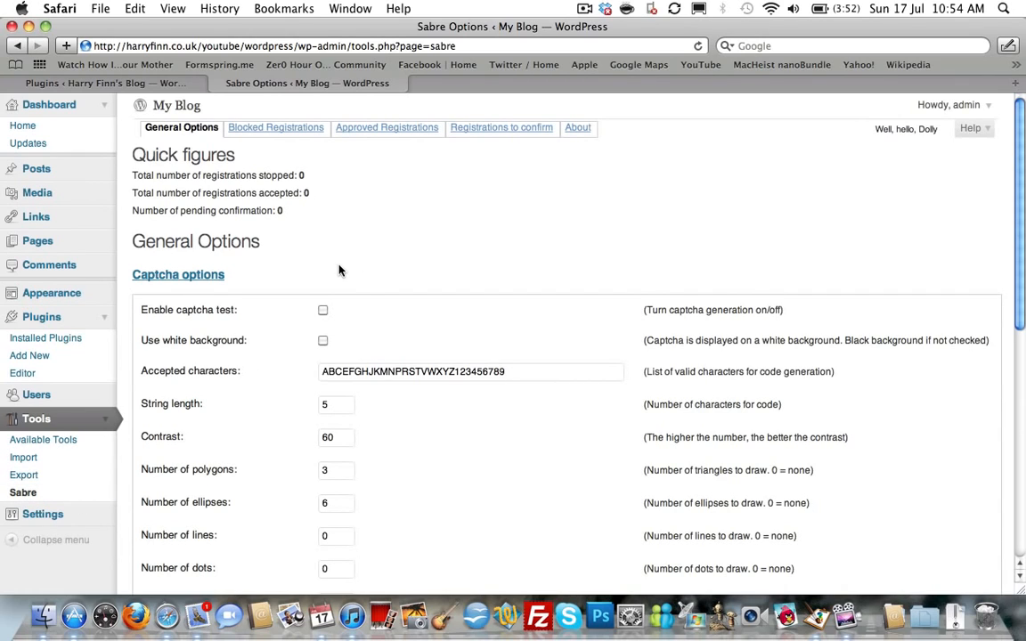
scroll(330, 276, "down", 2)
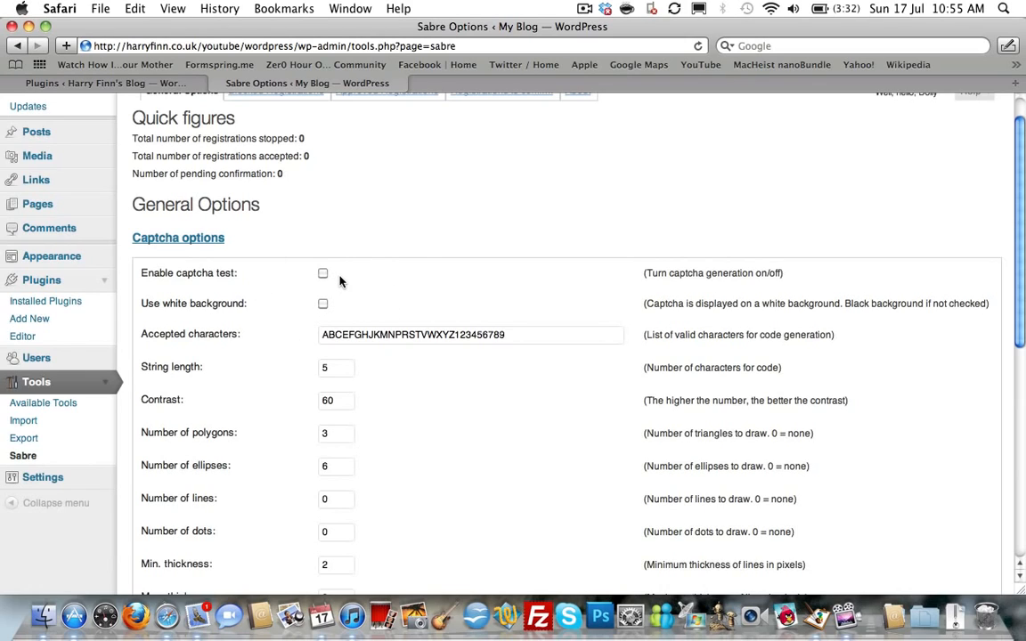
scroll(281, 275, "down", 3)
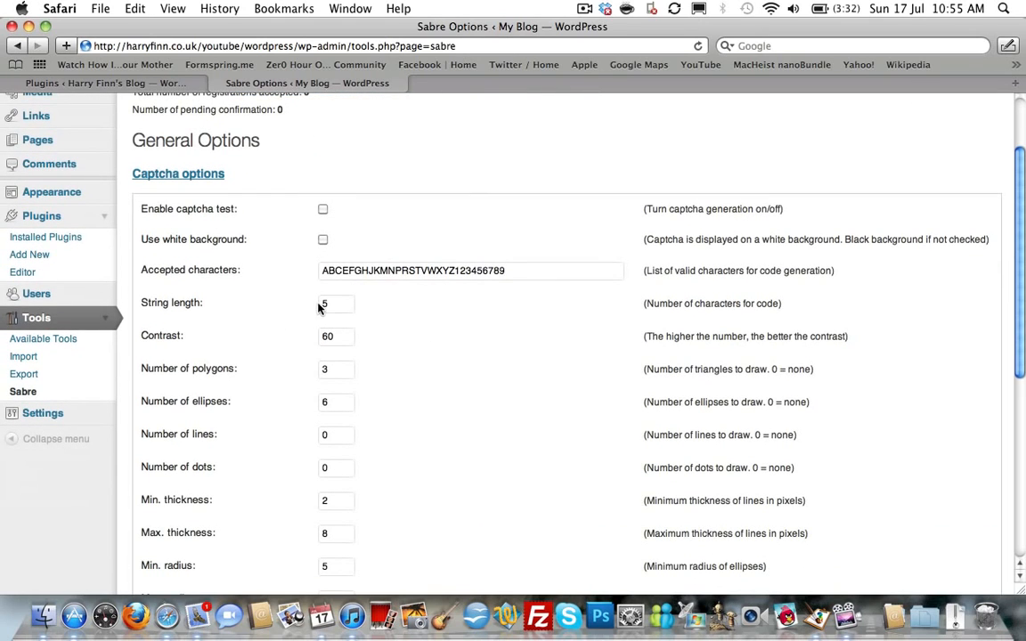
scroll(264, 285, "down", 1)
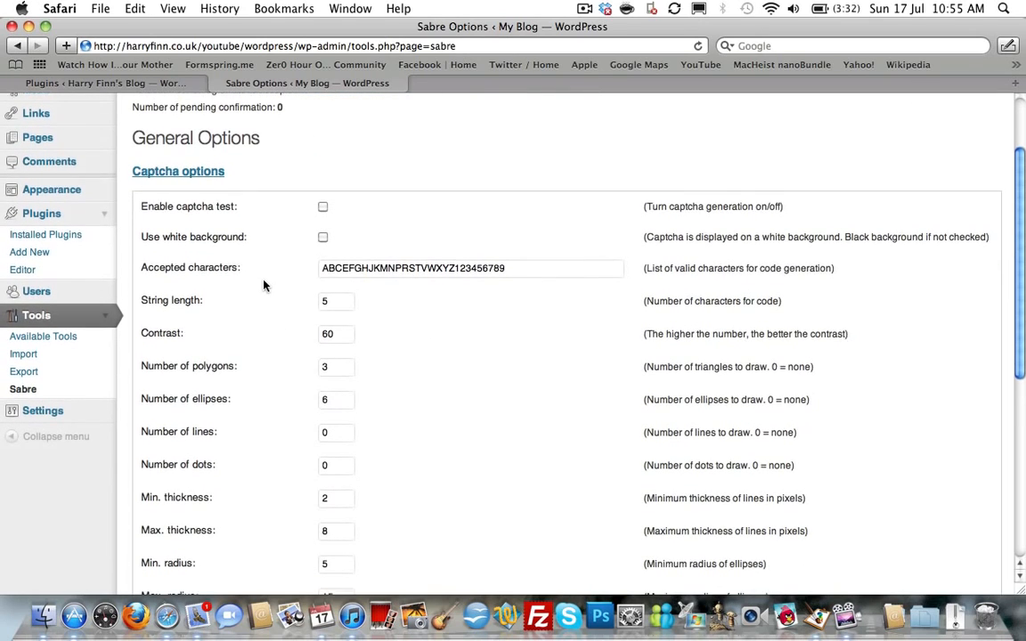
scroll(264, 285, "down", 3)
scroll(300, 284, "down", 7)
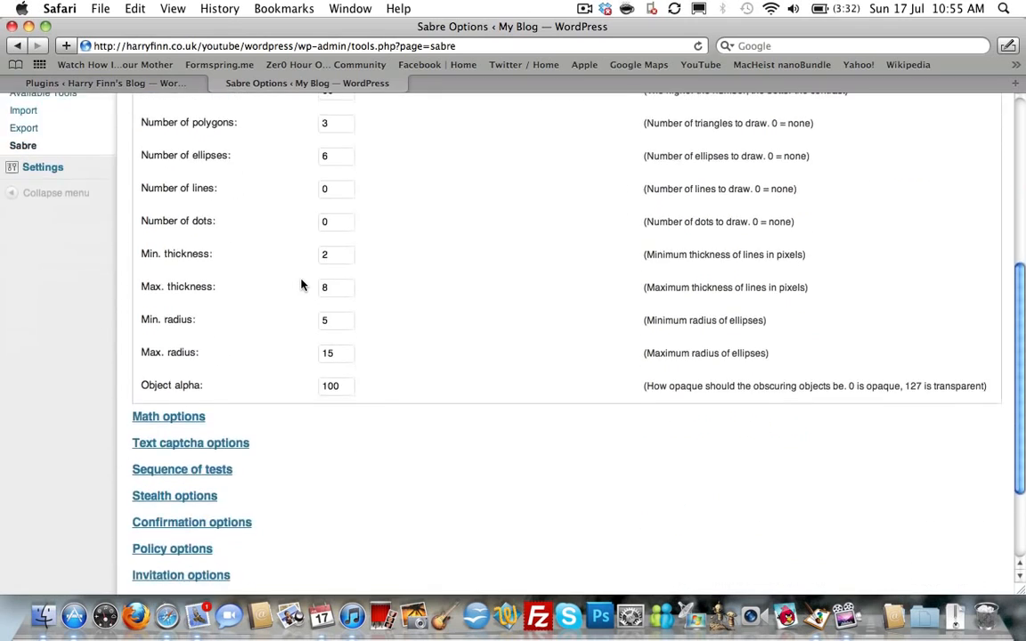
scroll(301, 285, "down", 5)
key("Home")
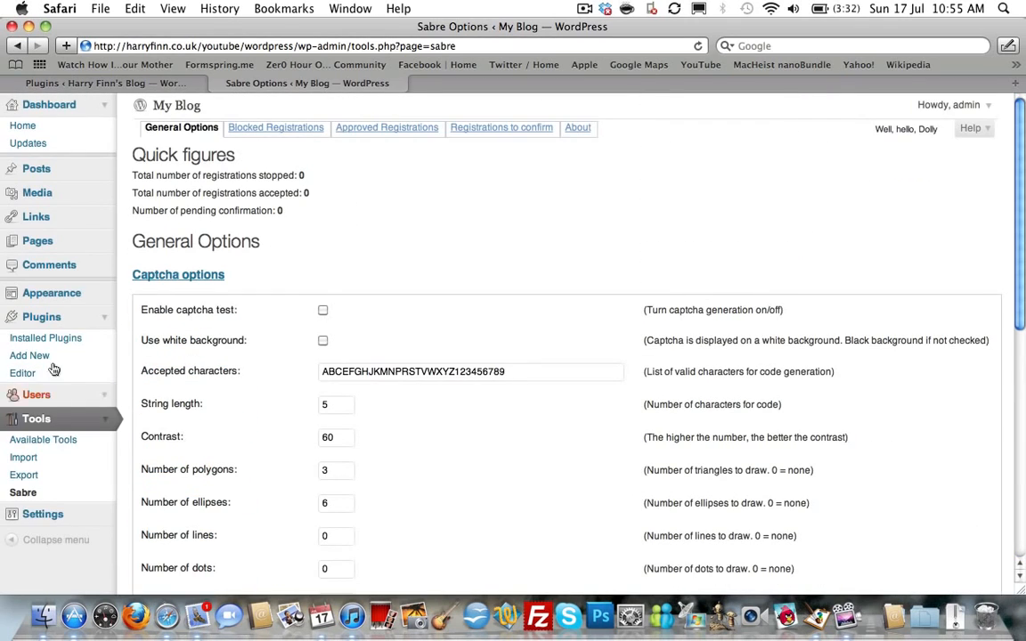
Return to My Blog's plugins list, and examine the BM Custom Login entry among the other blog's installed plugins.
left_click(46, 324)
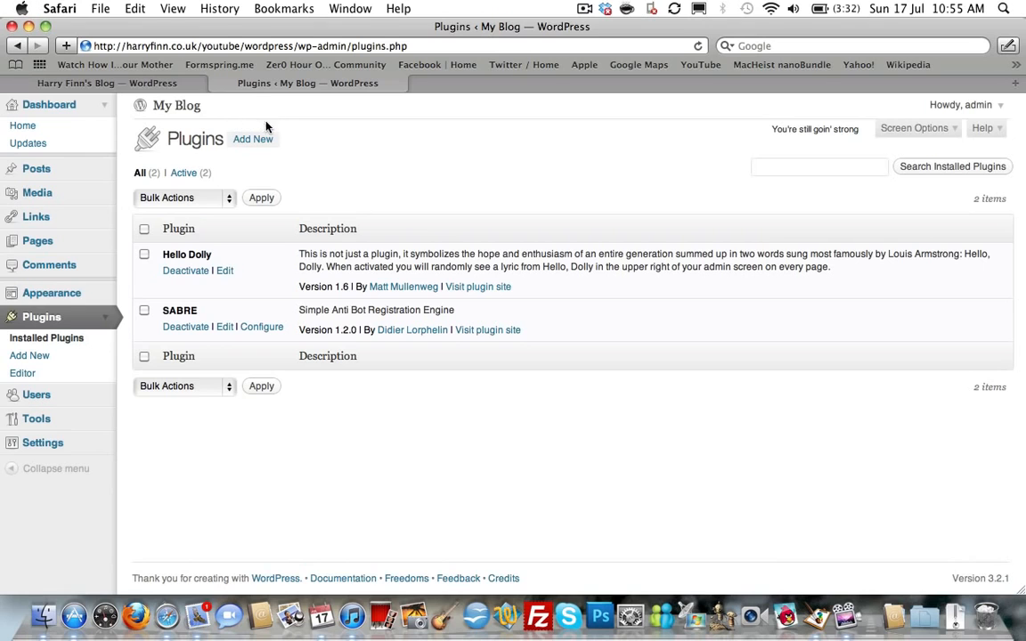
left_click(175, 85)
scroll(296, 213, "up", 10)
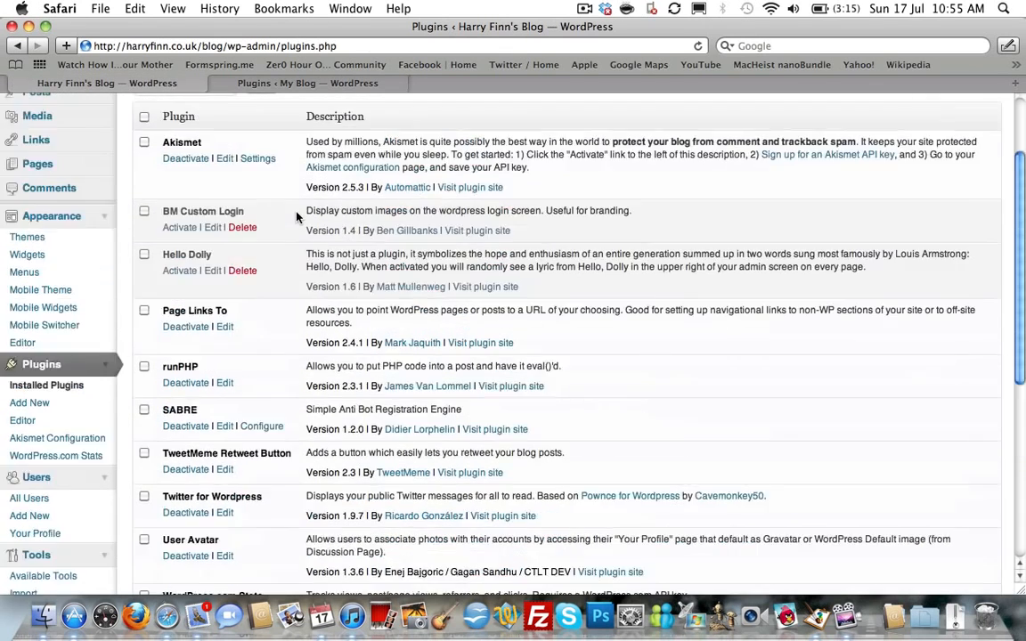
scroll(297, 216, "down", 3)
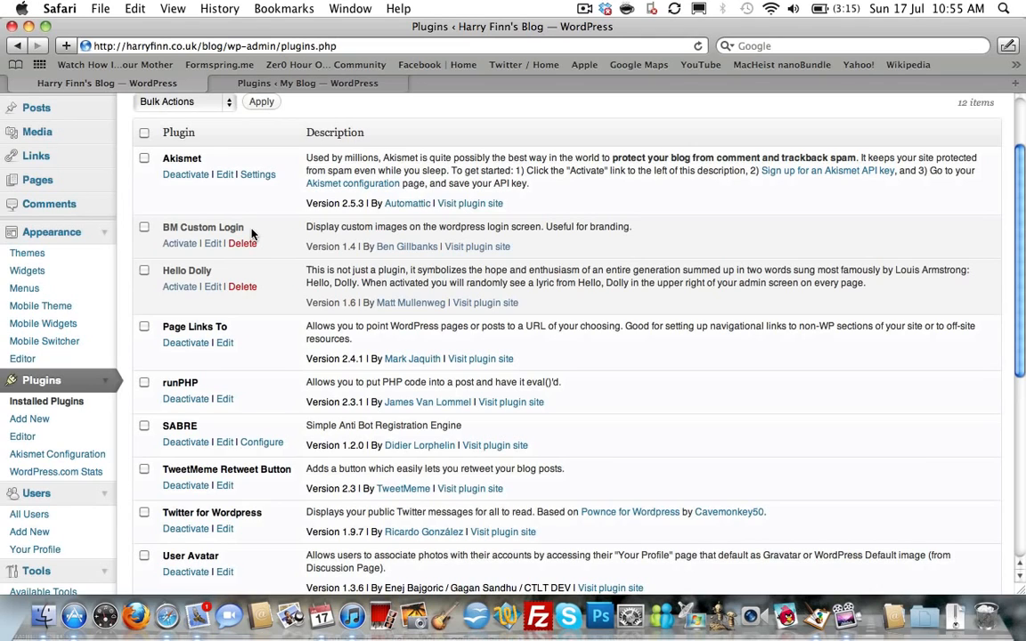
Switch back to My Blog and log out of the admin account.
left_click(294, 82)
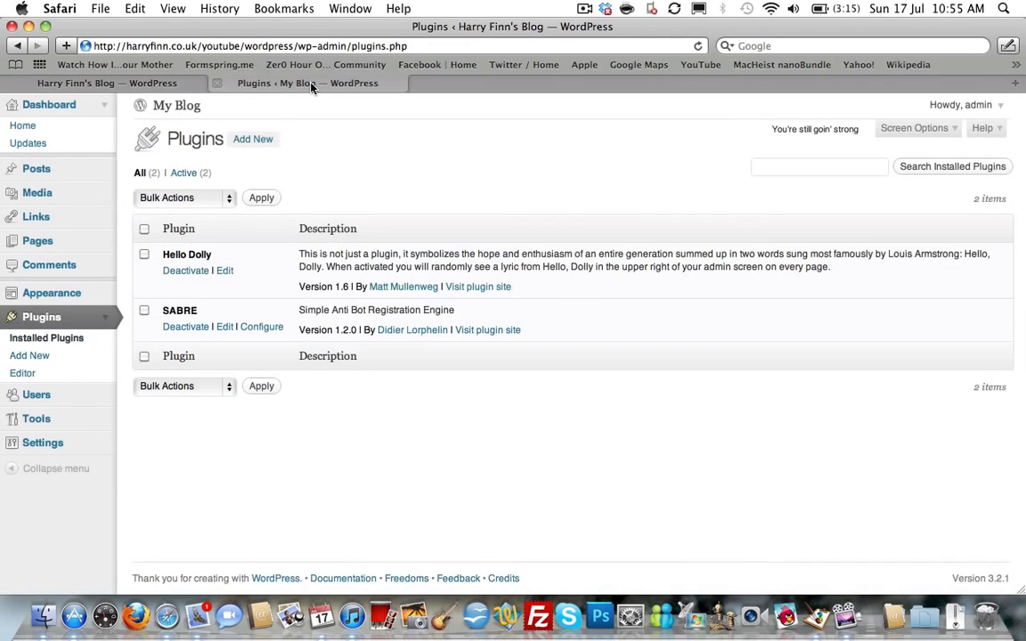
left_click(978, 105)
left_click(948, 150)
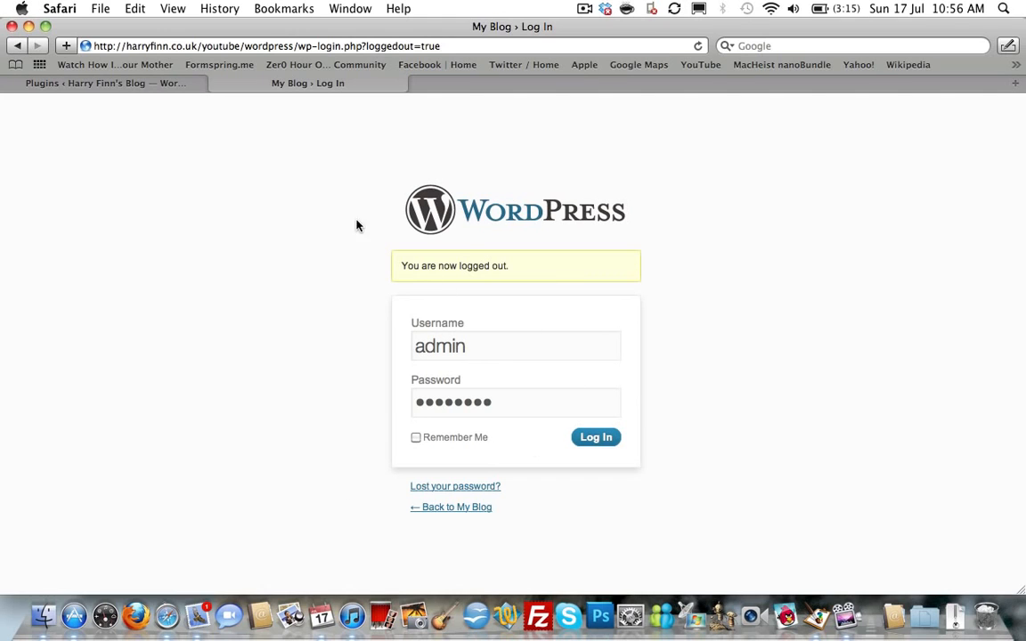
Examine the BM Custom Login plugin and its neighbours in the other blog's plugins list again.
left_click(120, 82)
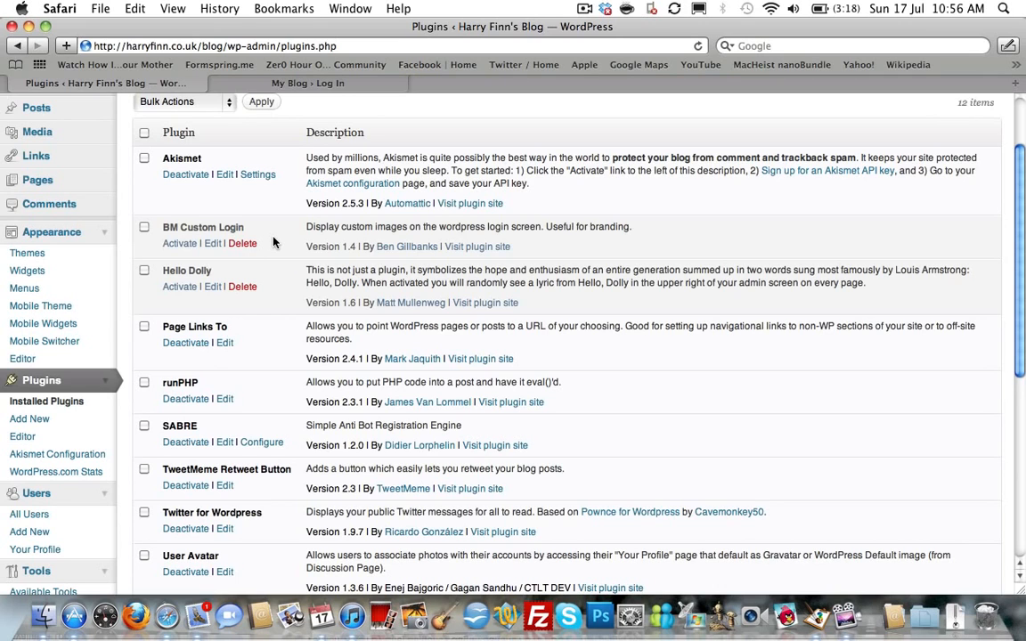
scroll(274, 242, "down", 2)
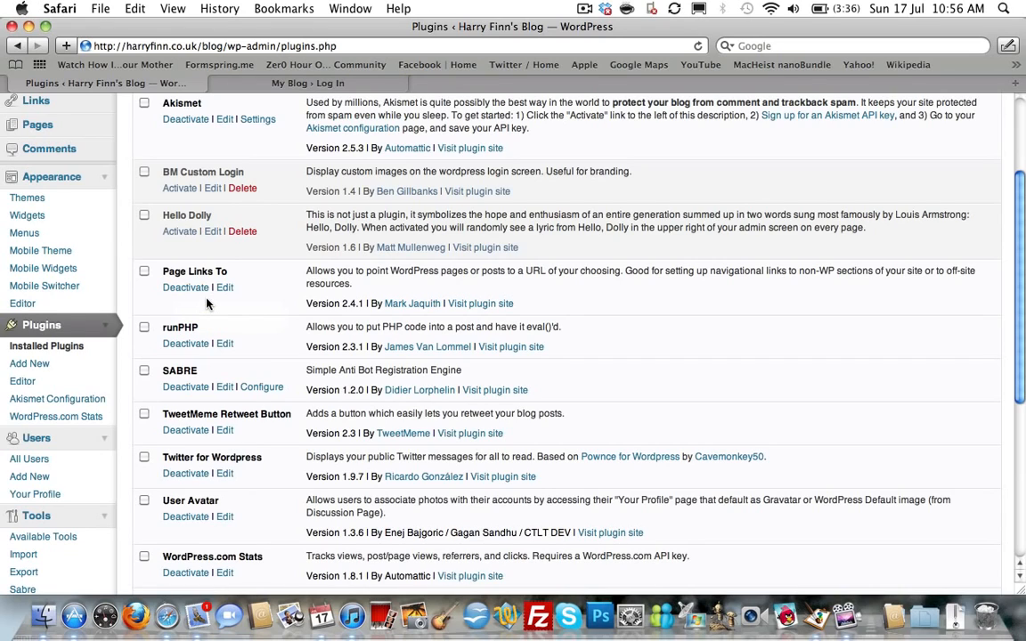
Load the other blog's front page in My Blog's tab, follow its Back to site link, and return to the blog from the portfolio site.
left_click(296, 83)
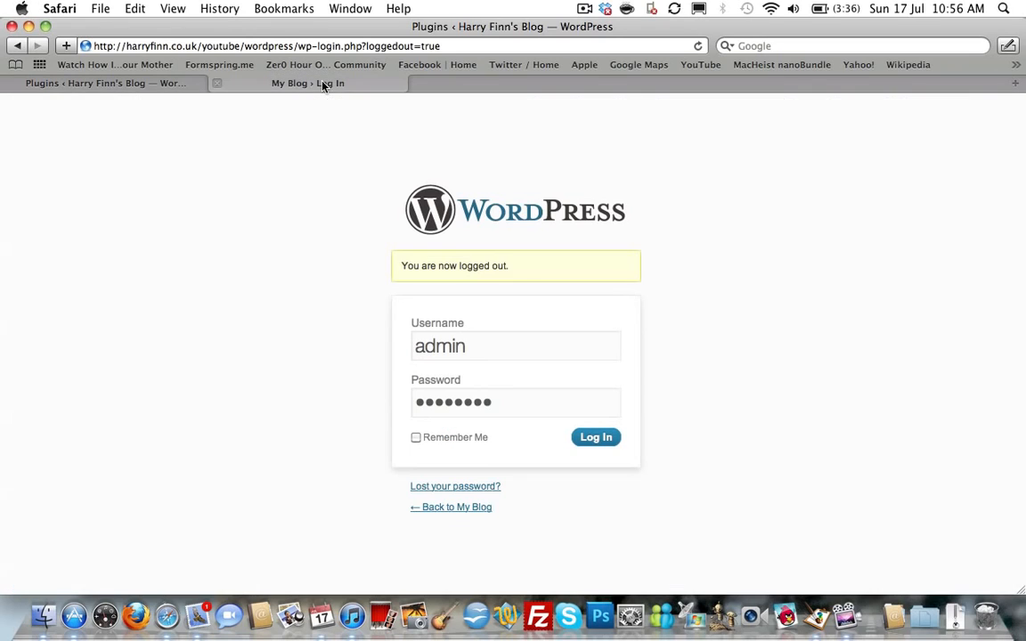
left_click_drag(205, 55, 453, 67)
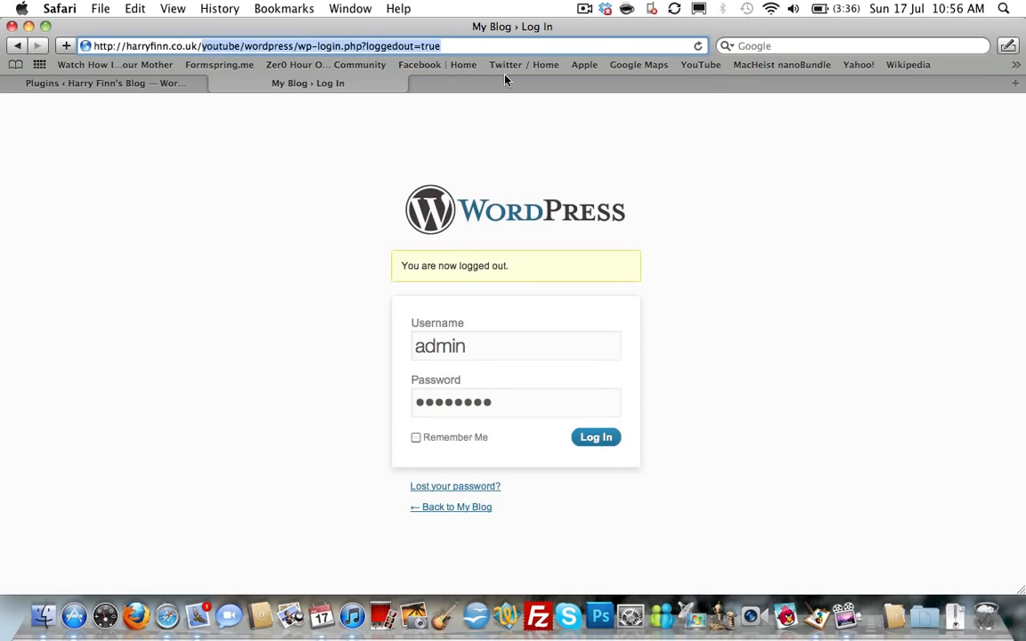
type("blog")
key("Return")
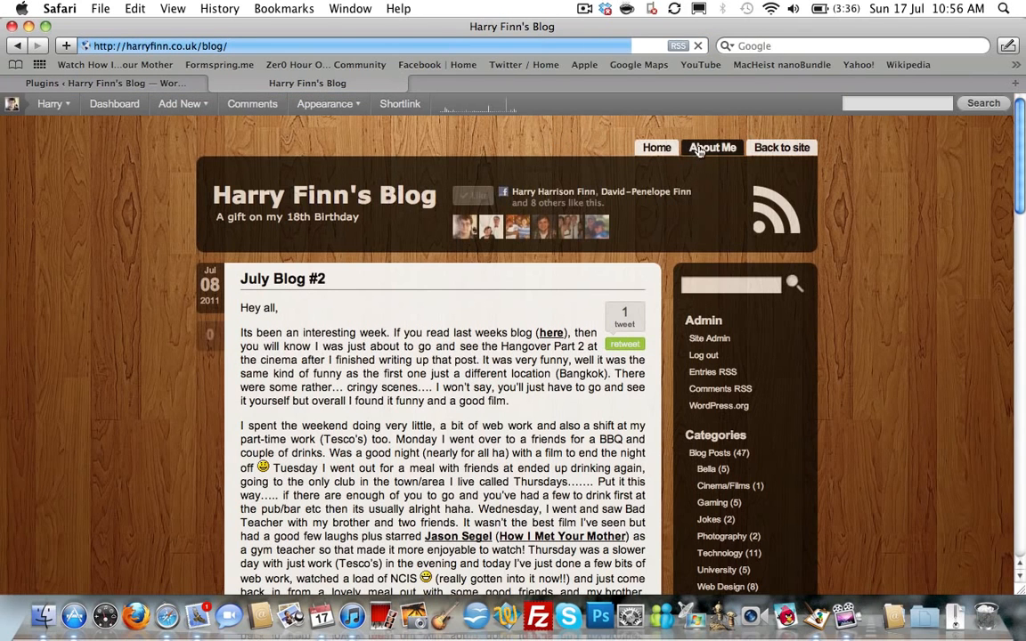
left_click(780, 149)
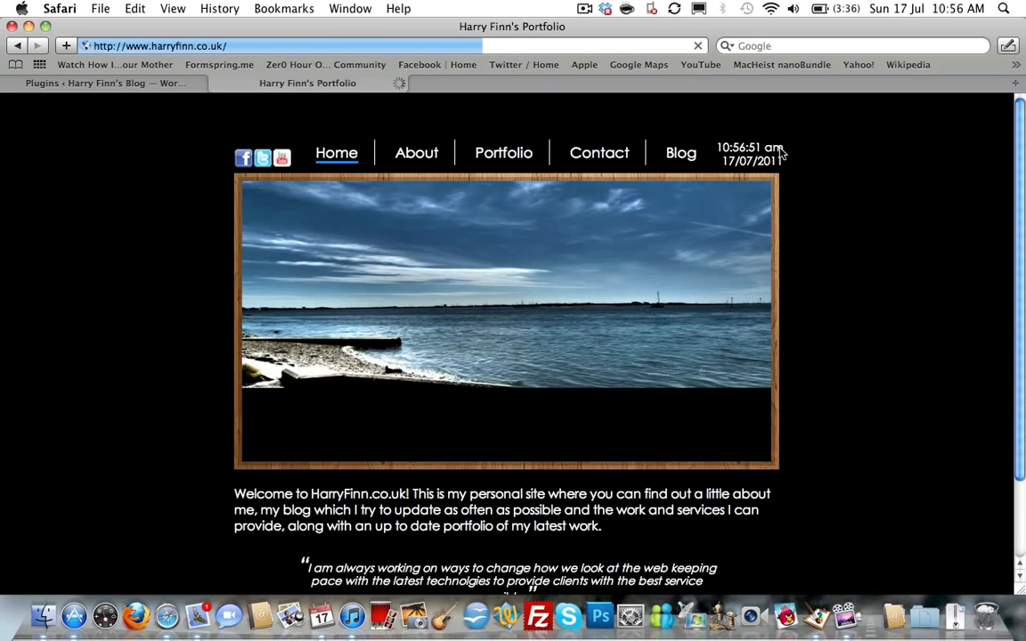
left_click(682, 154)
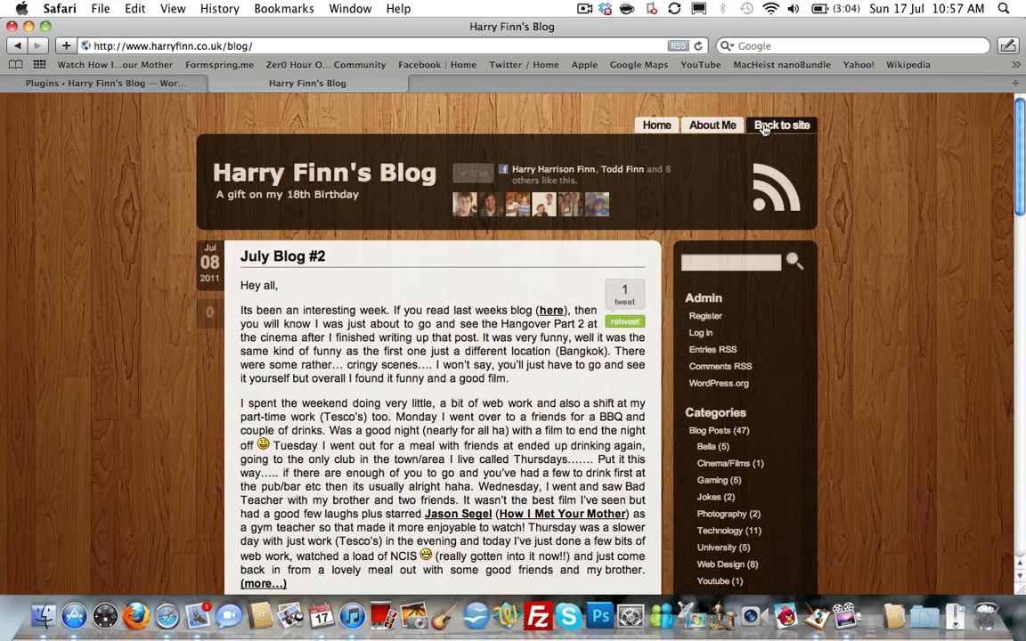
Compare the Page Links To entry in the plugins list with the Back to site link on the blog's front page.
left_click(110, 82)
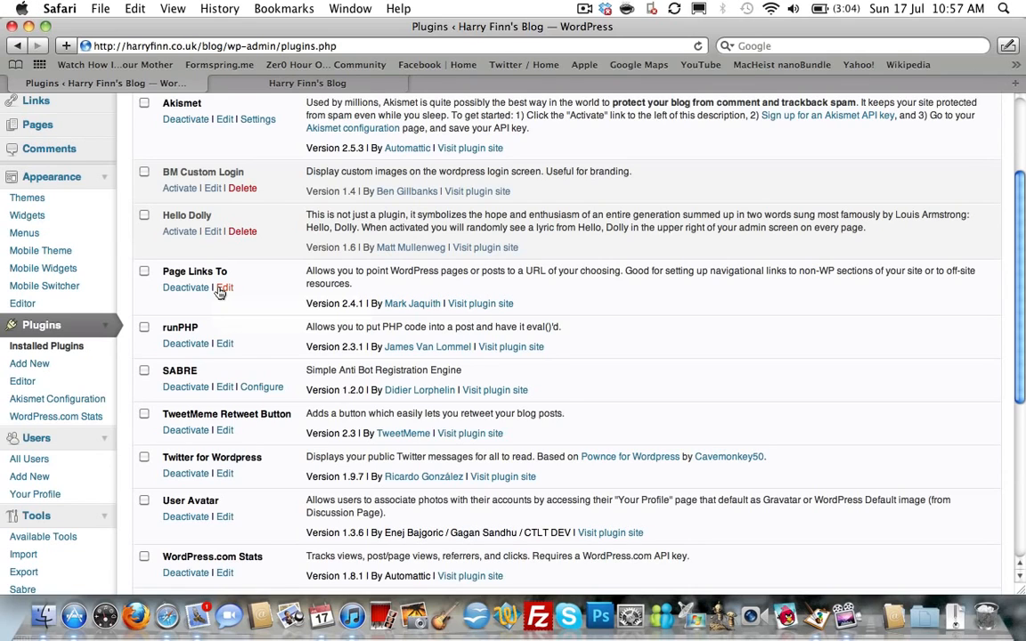
left_click(255, 78)
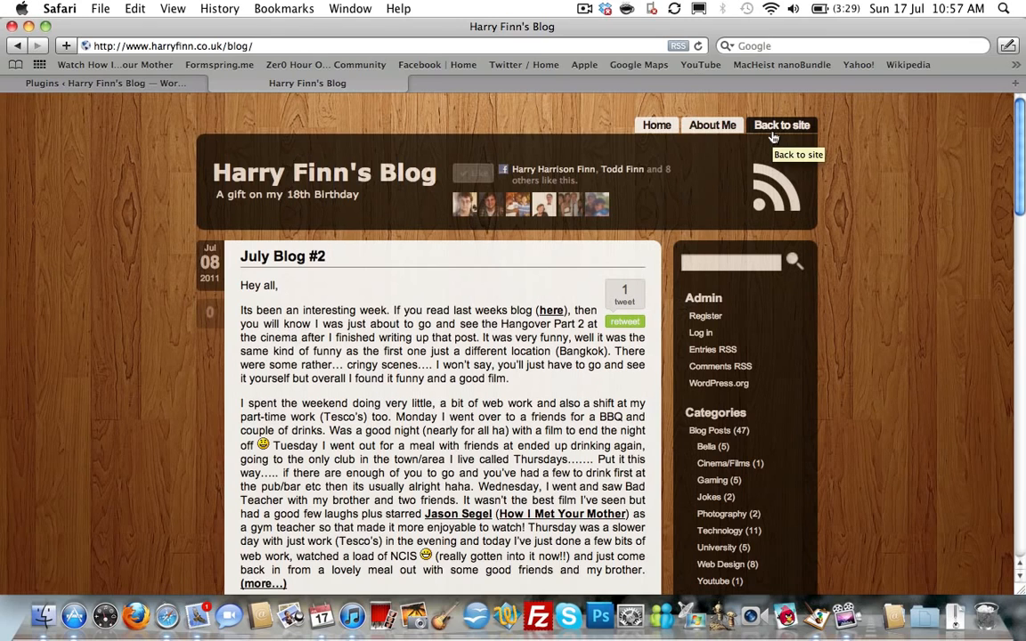
left_click(169, 80)
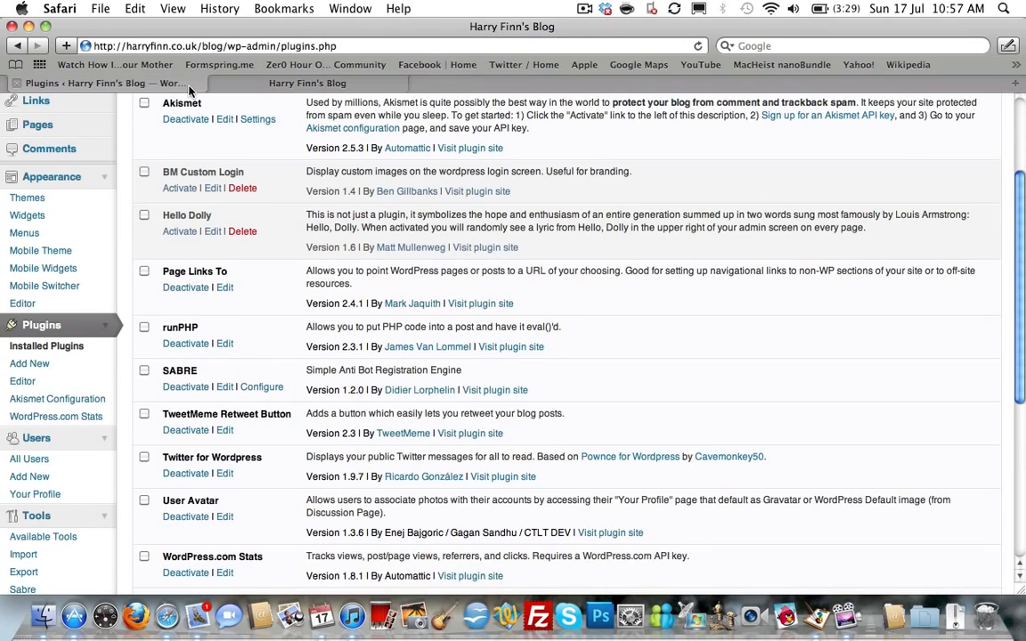
Examine the runPHP and TweetMeme Retweet Button entries, and check the retweet button on the blog's July Blog #2 post.
scroll(230, 359, "down", 2)
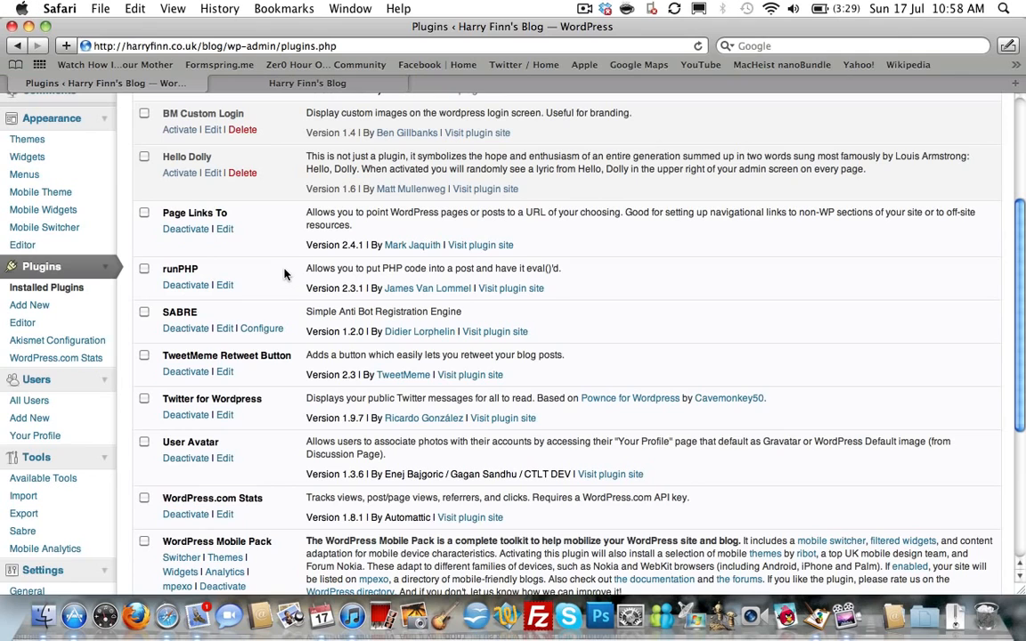
scroll(284, 274, "down", 3)
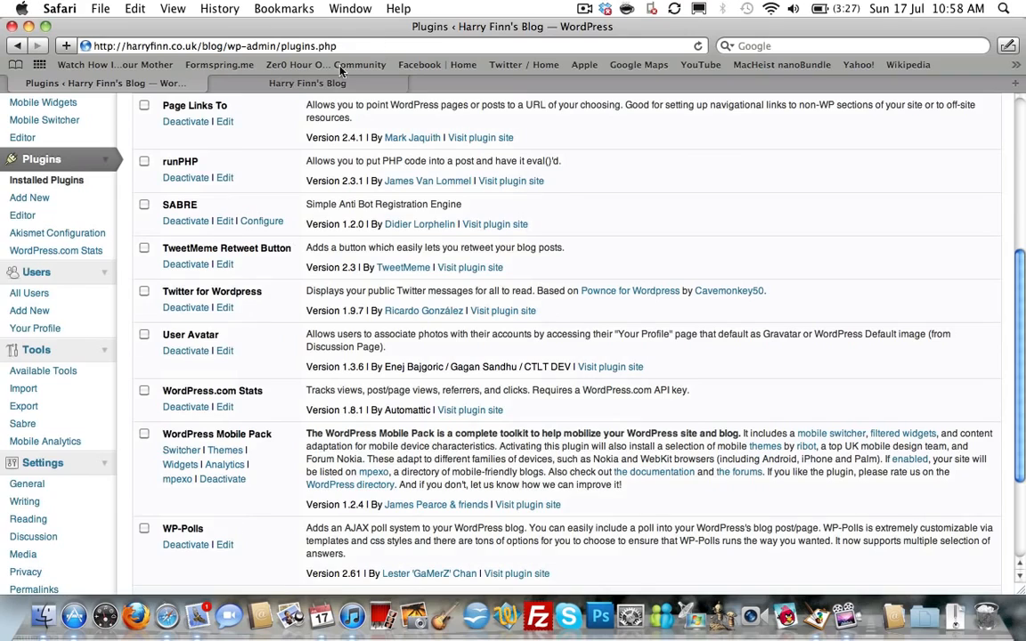
left_click(300, 80)
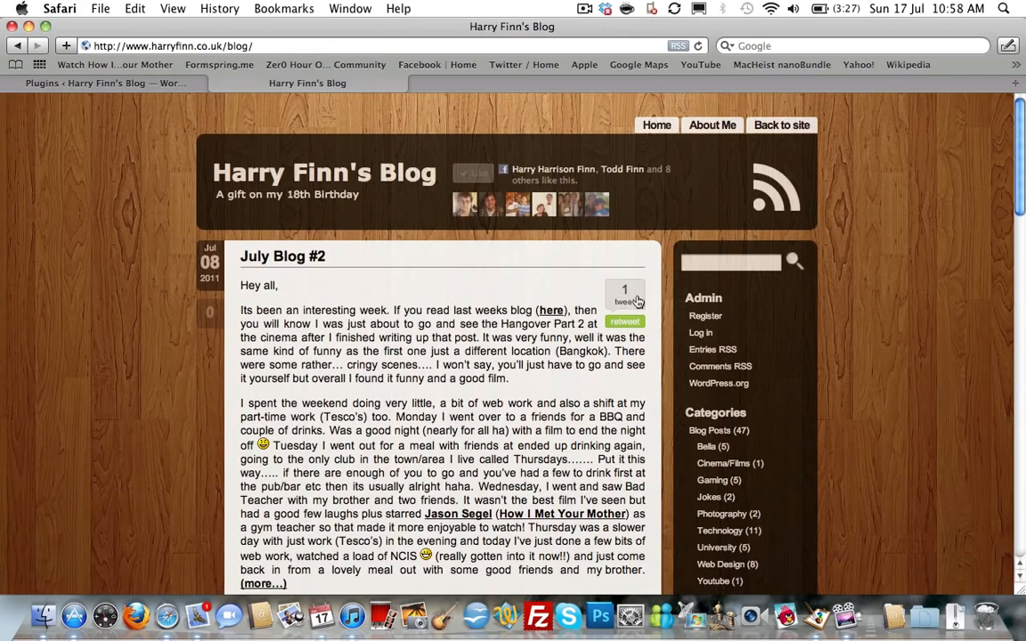
left_click(106, 80)
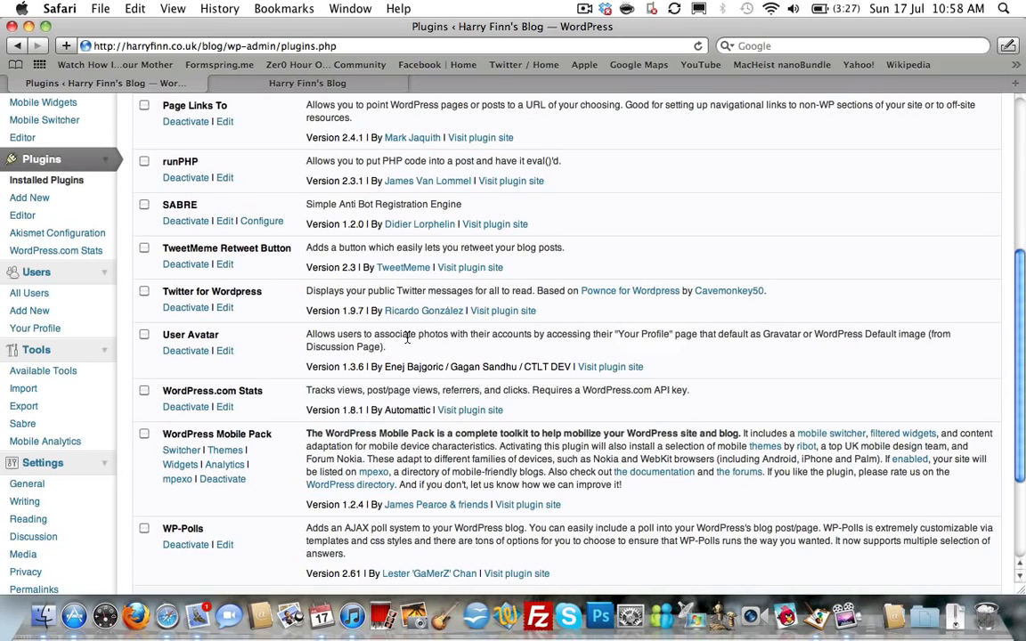
Review the remaining installed plugins, from Twitter for Wordpress and User Avatar through WordPress Mobile Pack and WP-Polls.
scroll(228, 332, "down", 2)
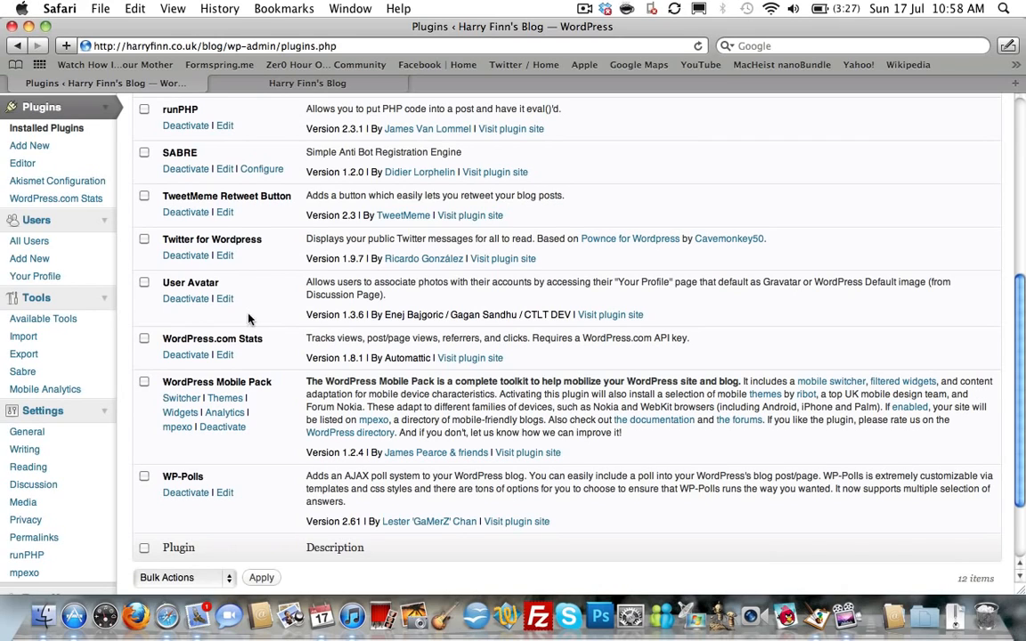
scroll(233, 311, "down", 2)
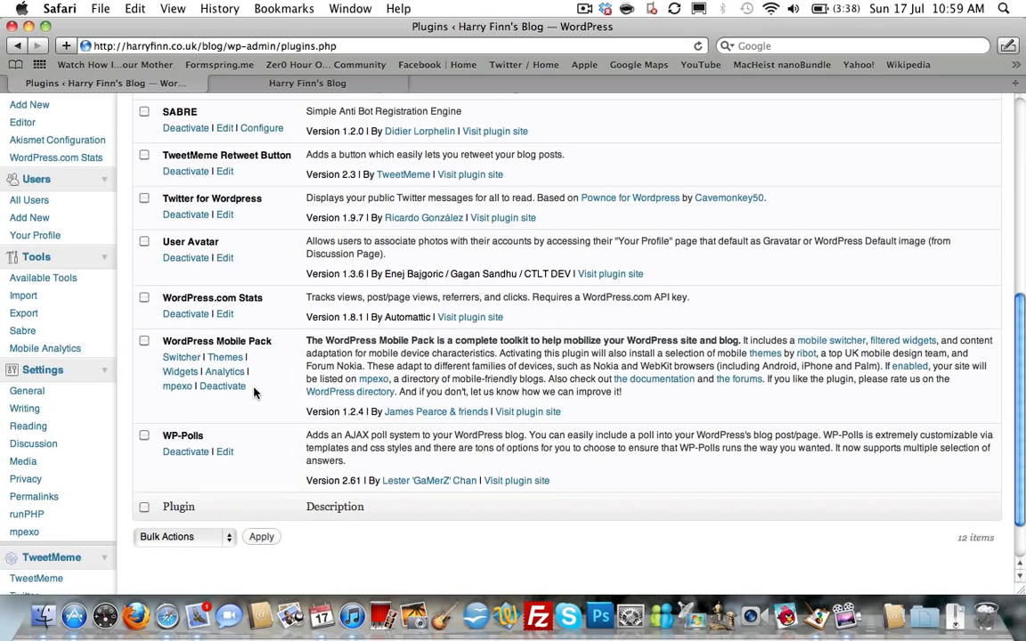
scroll(254, 393, "down", 2)
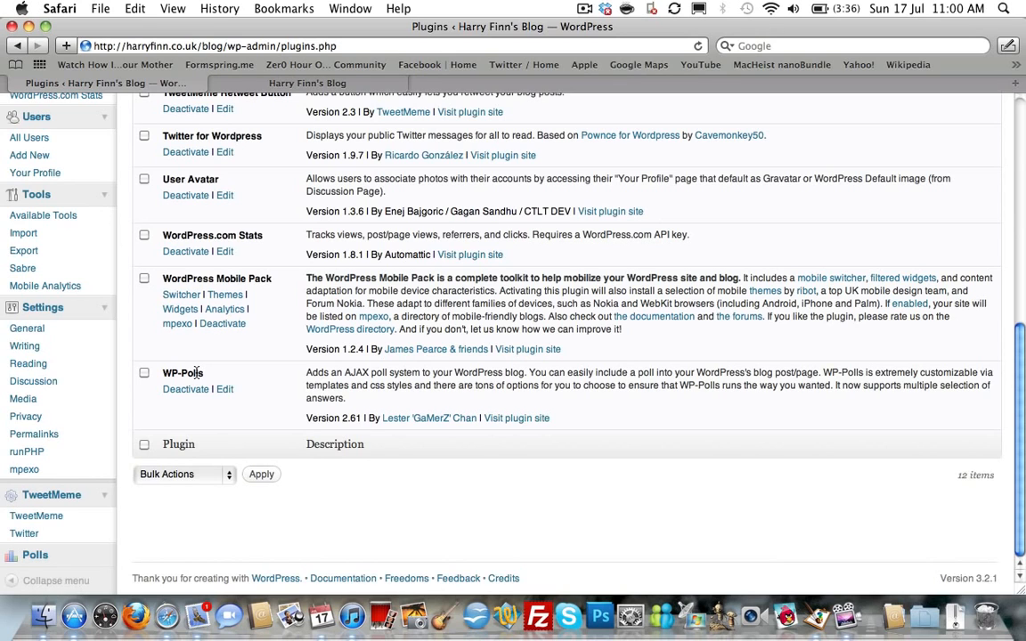
scroll(198, 373, "up", 10)
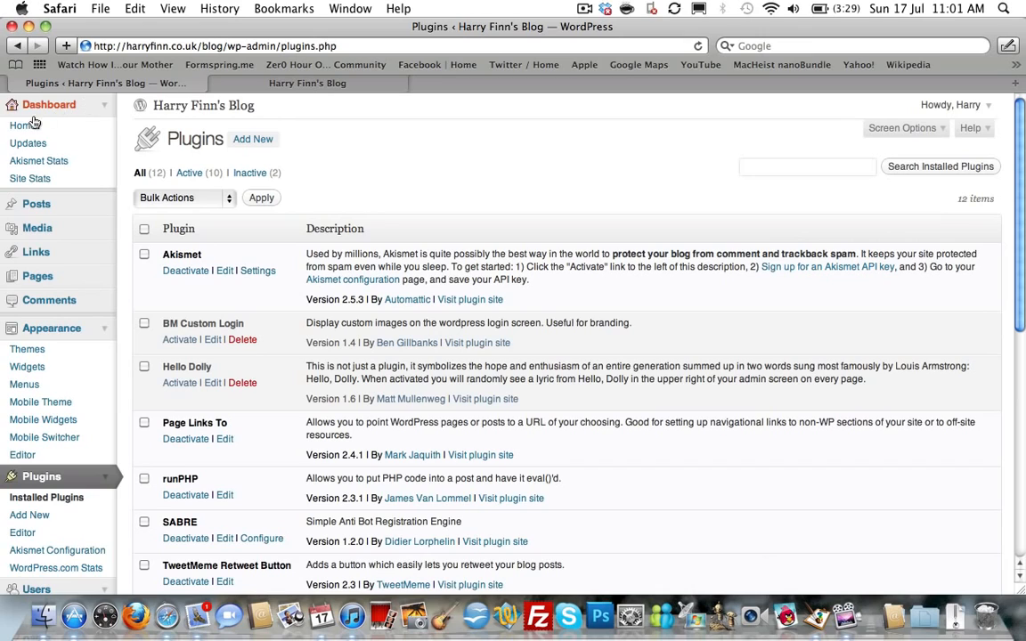
Open the Site Stats page and examine its daily views graph, referrers, top posts, search engine terms, clicks and blog stats.
left_click(38, 179)
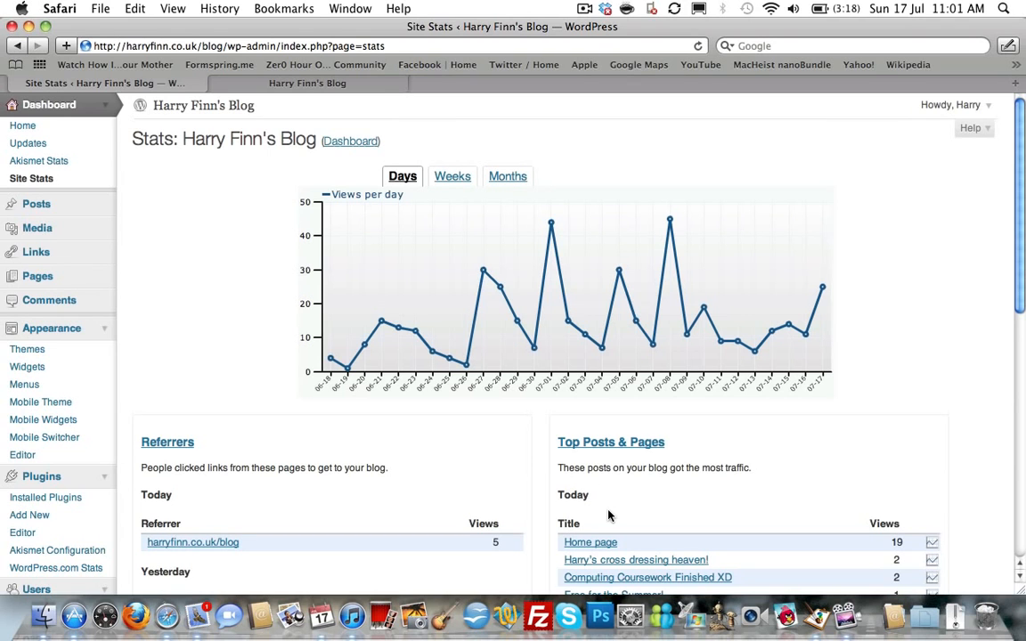
scroll(232, 267, "down", 4)
scroll(815, 243, "up", 2)
mouse_move(815, 242)
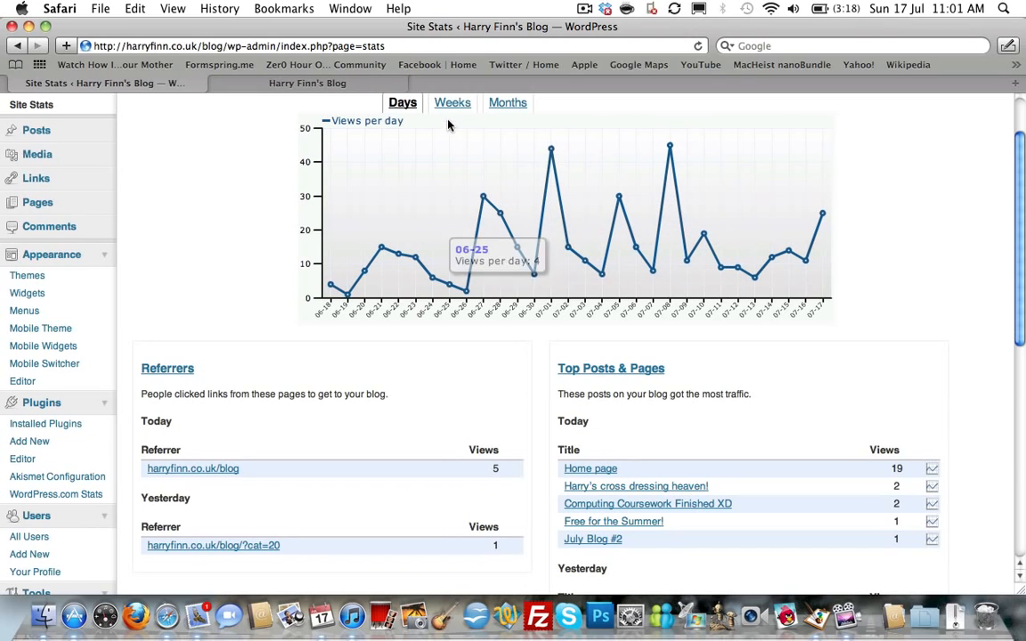
scroll(237, 269, "down", 5)
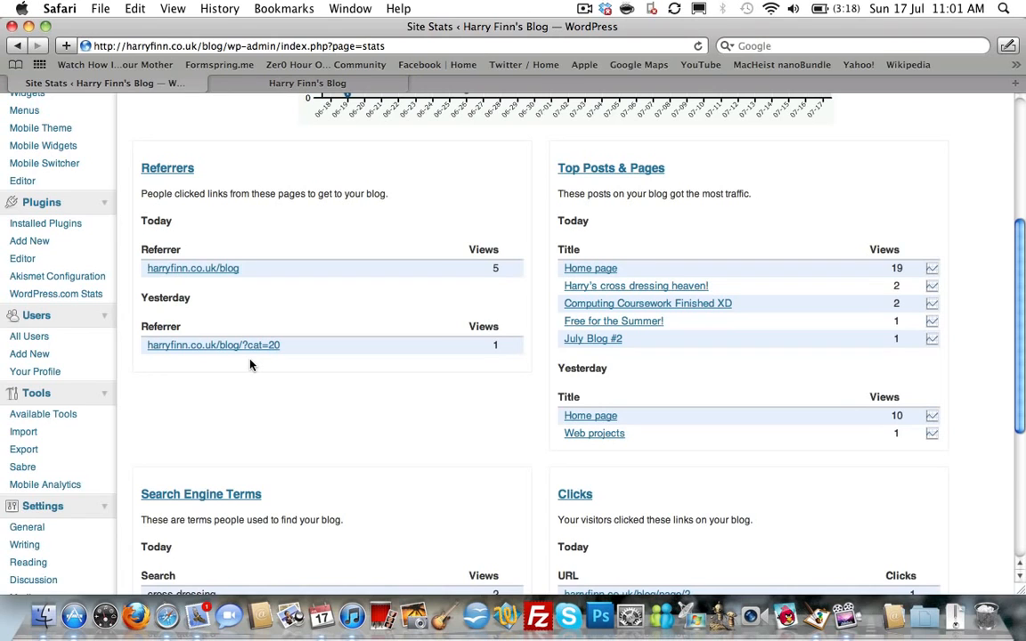
scroll(251, 364, "down", 3)
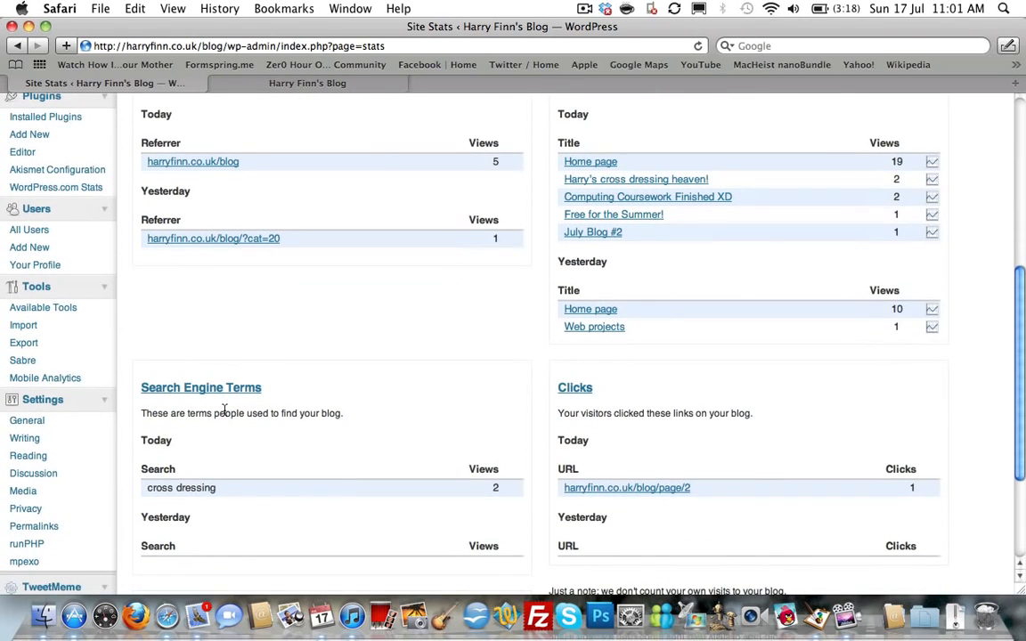
scroll(224, 410, "down", 3)
scroll(225, 411, "down", 2)
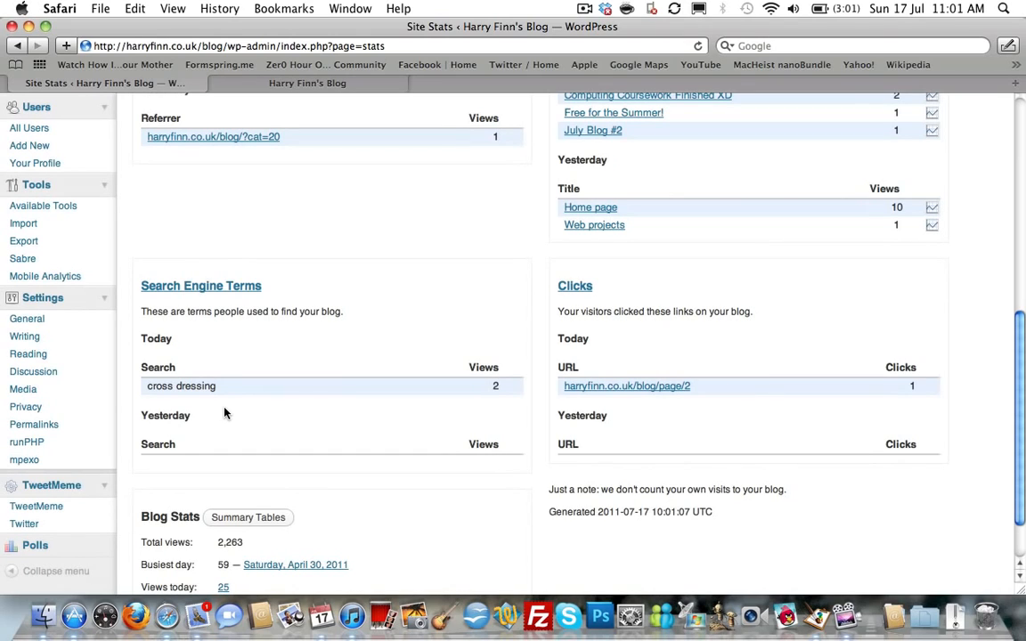
scroll(224, 413, "down", 2)
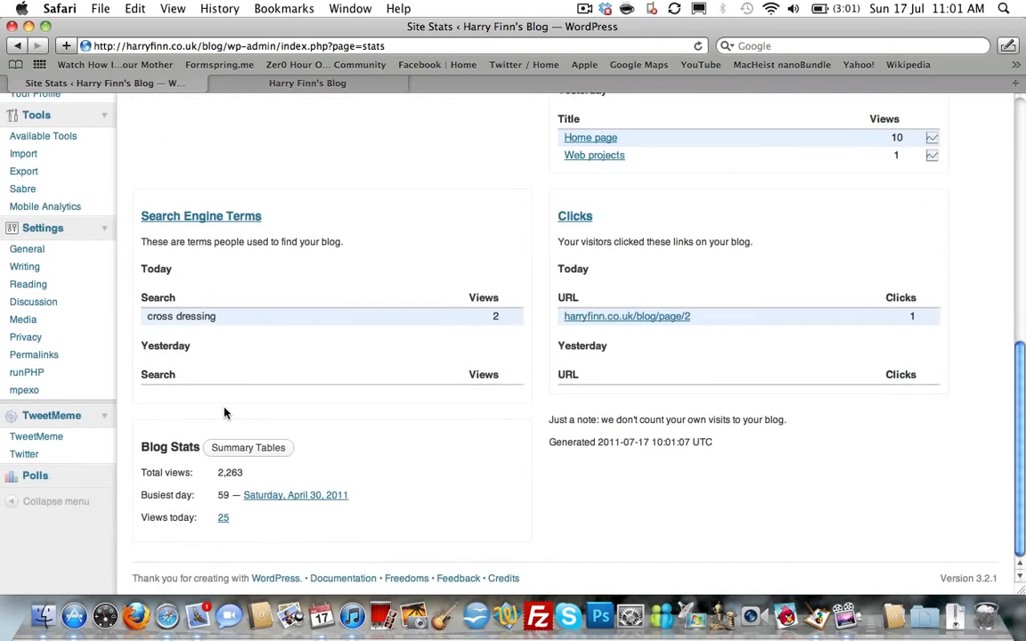
Open the second post in today's Top Posts & Pages in a new tab, view it, close it and return to the stats.
scroll(225, 412, "up", 3)
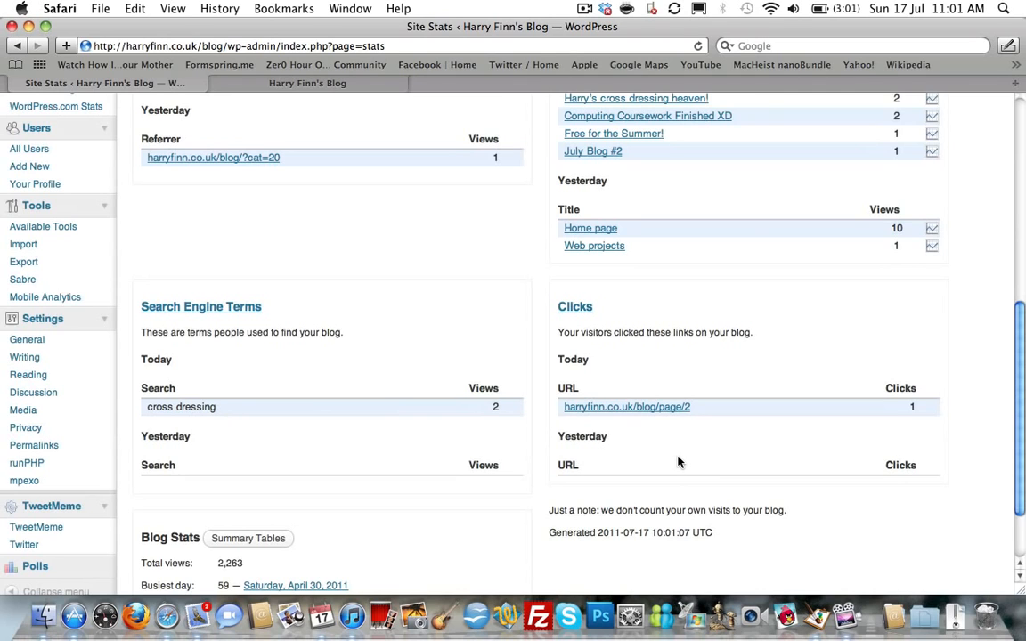
scroll(677, 462, "up", 5)
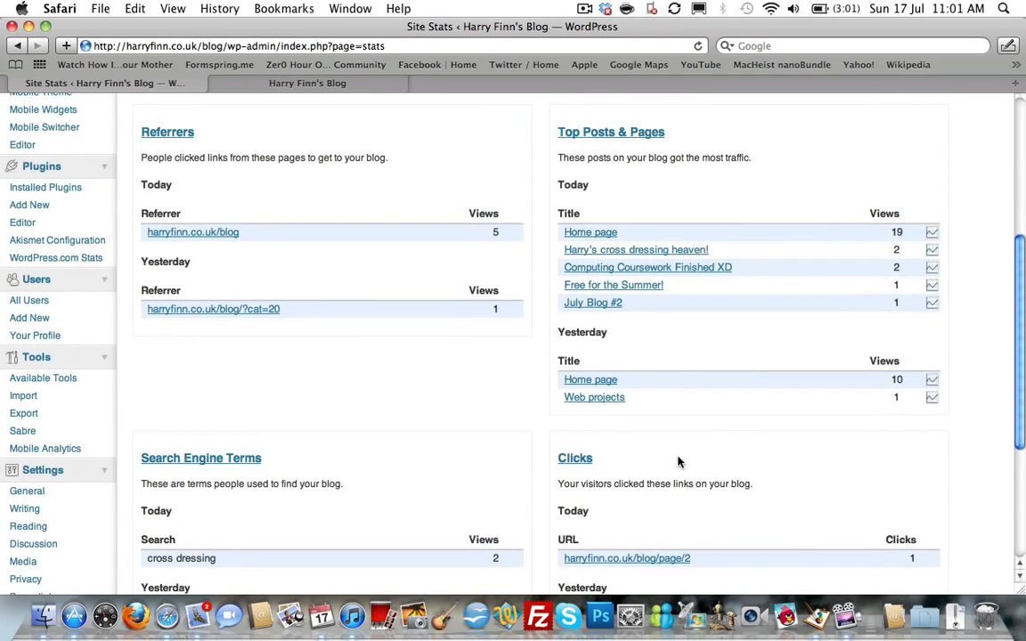
right_click(620, 252)
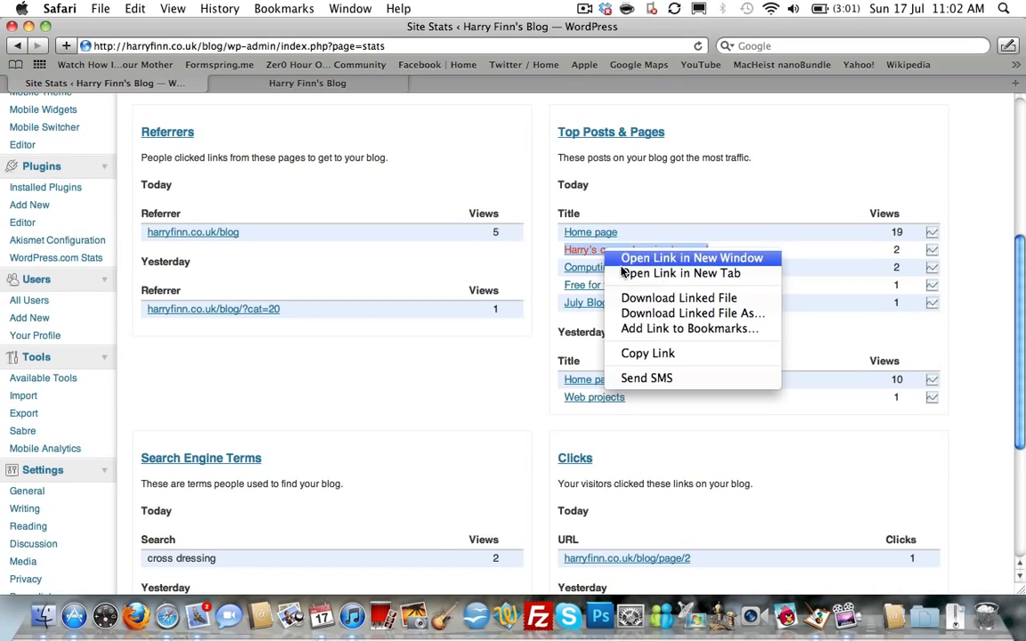
left_click(634, 273)
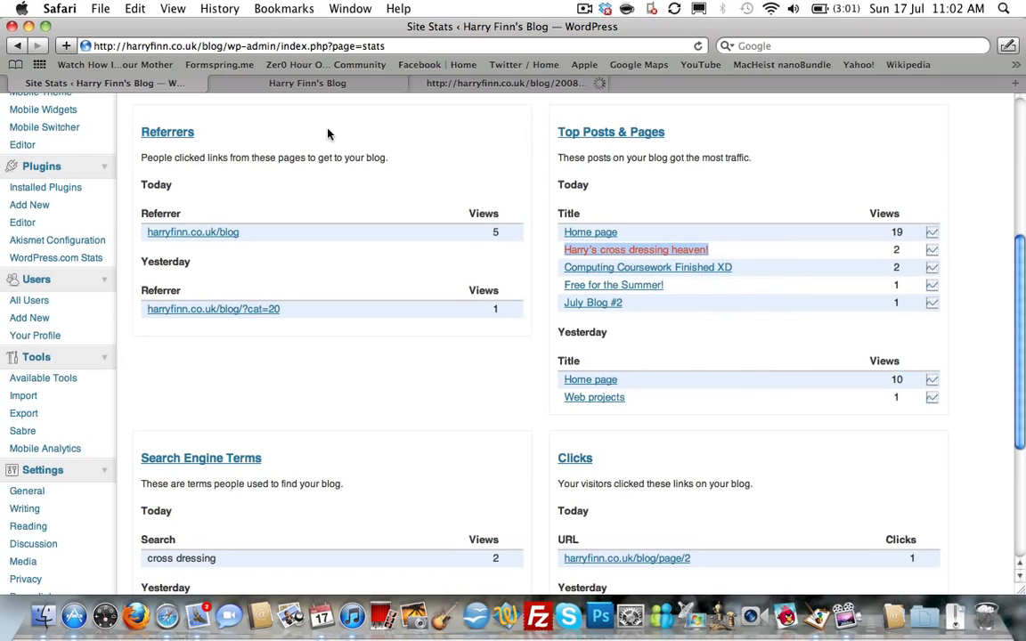
left_click(432, 87)
scroll(172, 460, "down", 3)
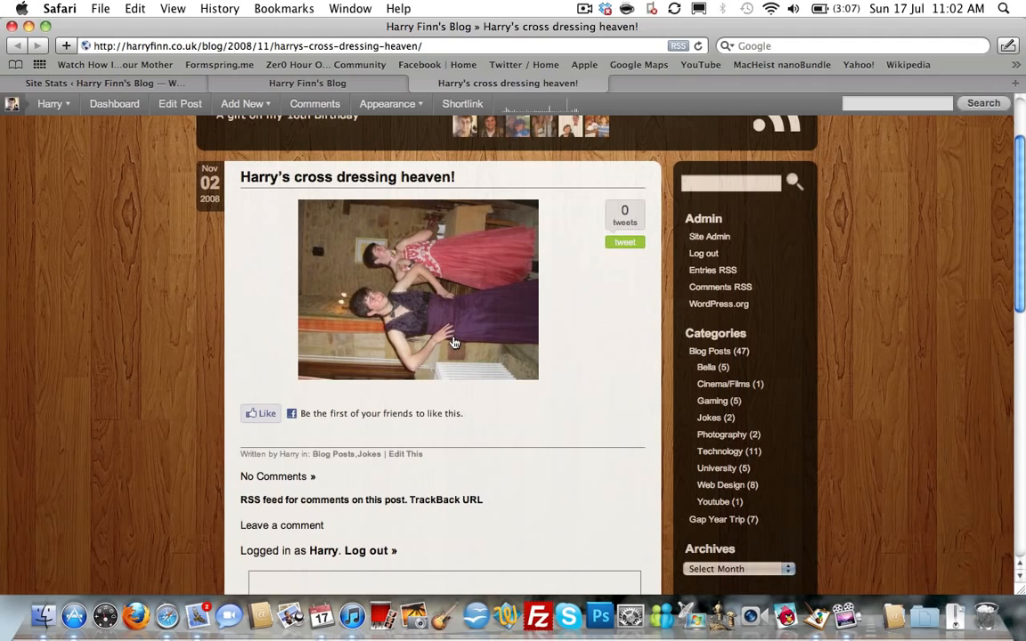
left_click(418, 84)
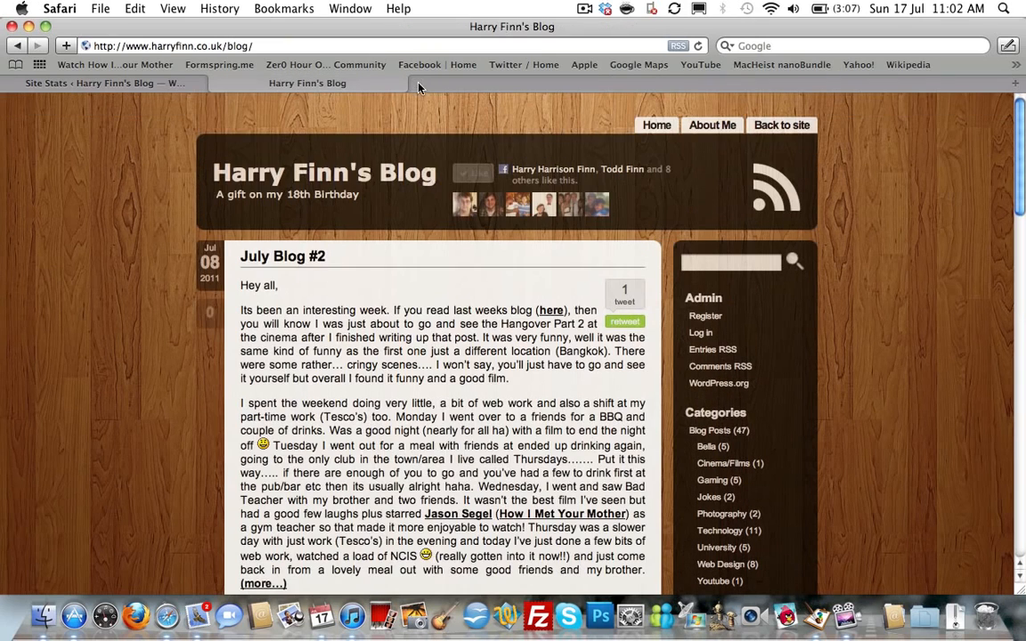
left_click(63, 76)
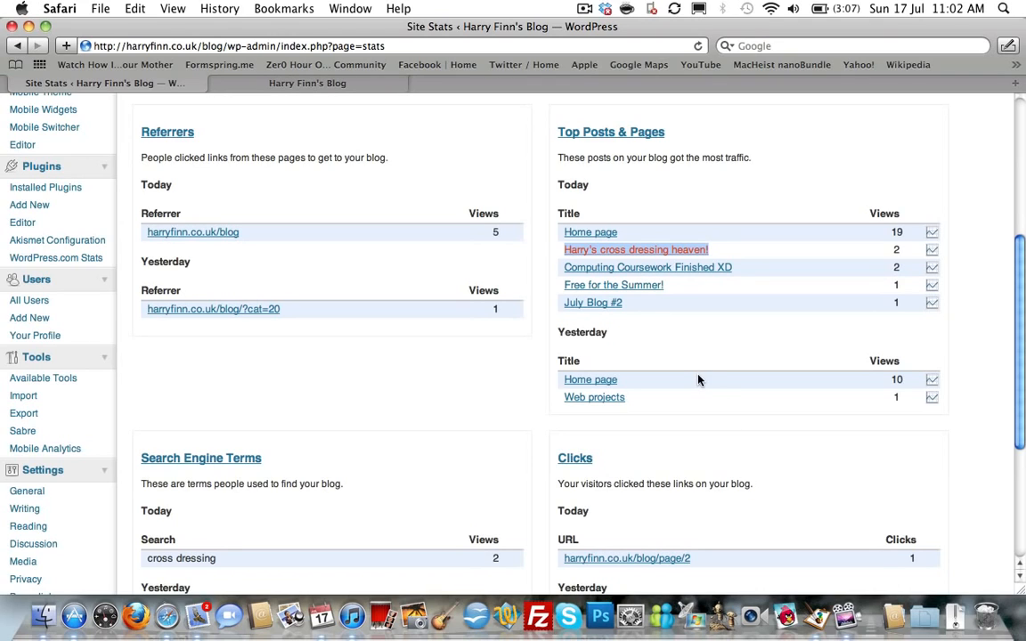
Review the Search Engine Terms, Clicks and Blog Stats sections of the Site Stats page again.
scroll(696, 377, "down", 1)
scroll(632, 383, "down", 5)
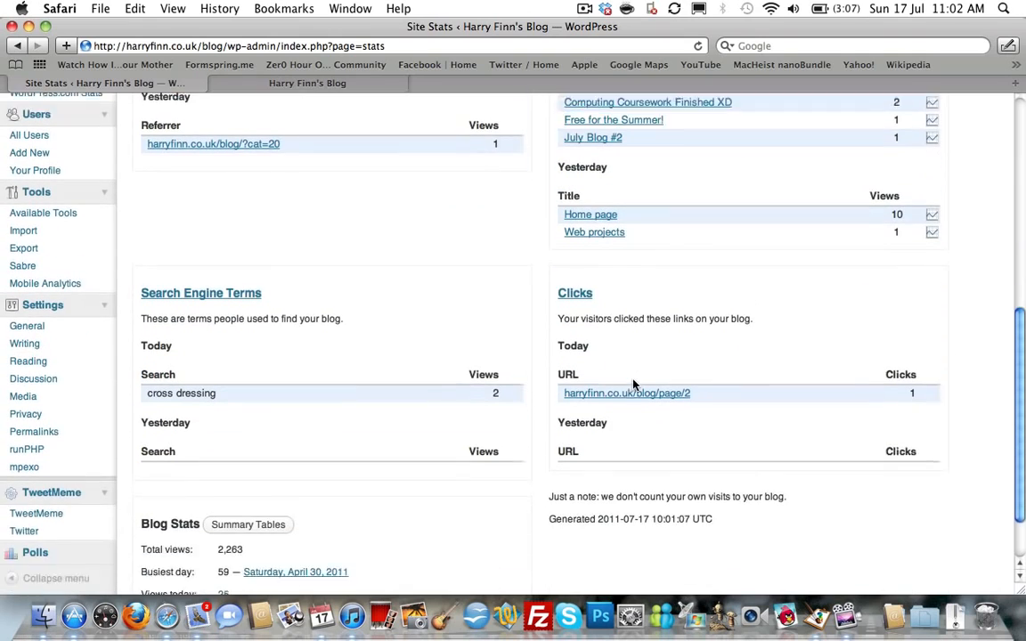
scroll(602, 334, "down", 2)
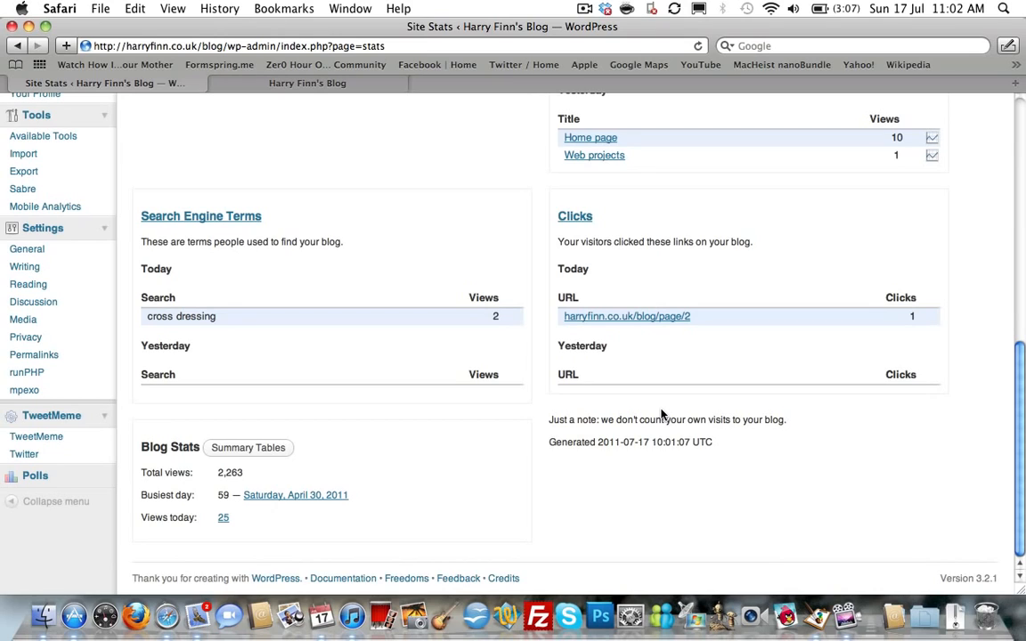
scroll(292, 446, "up", 2)
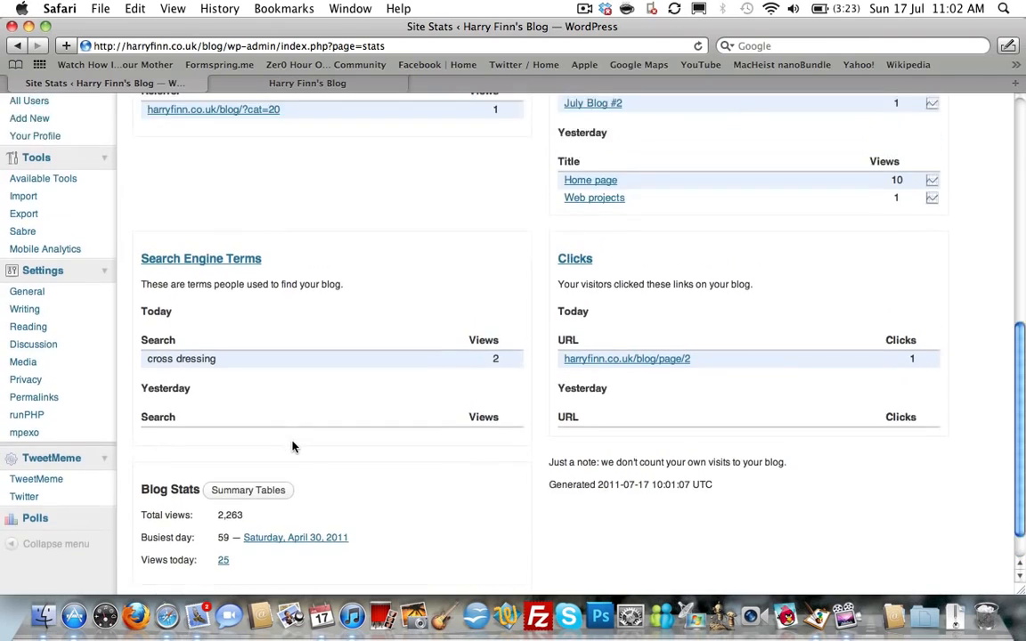
scroll(292, 445, "down", 2)
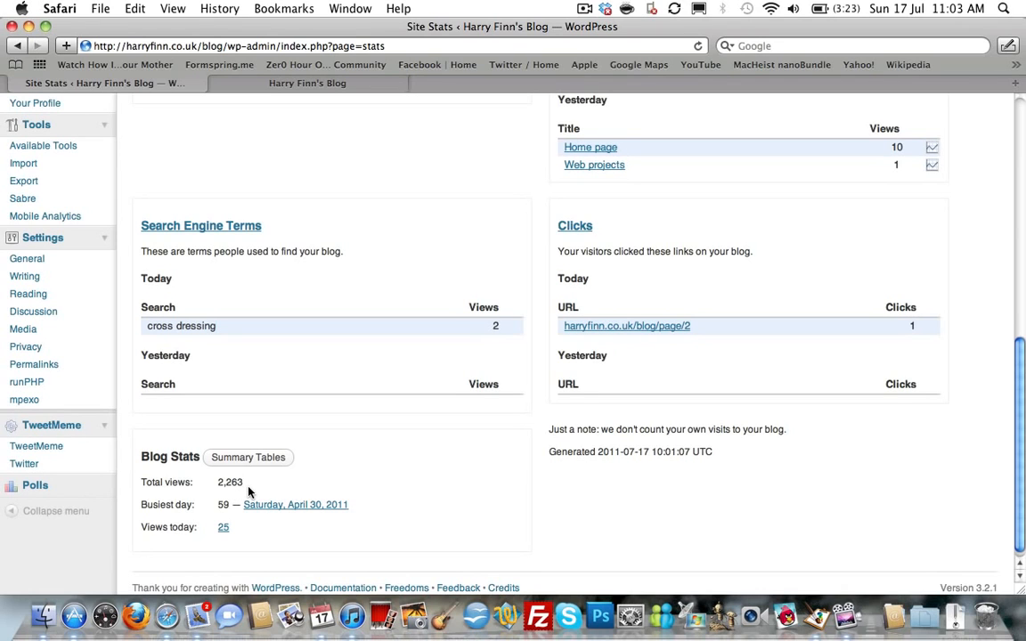
scroll(248, 492, "up", 10)
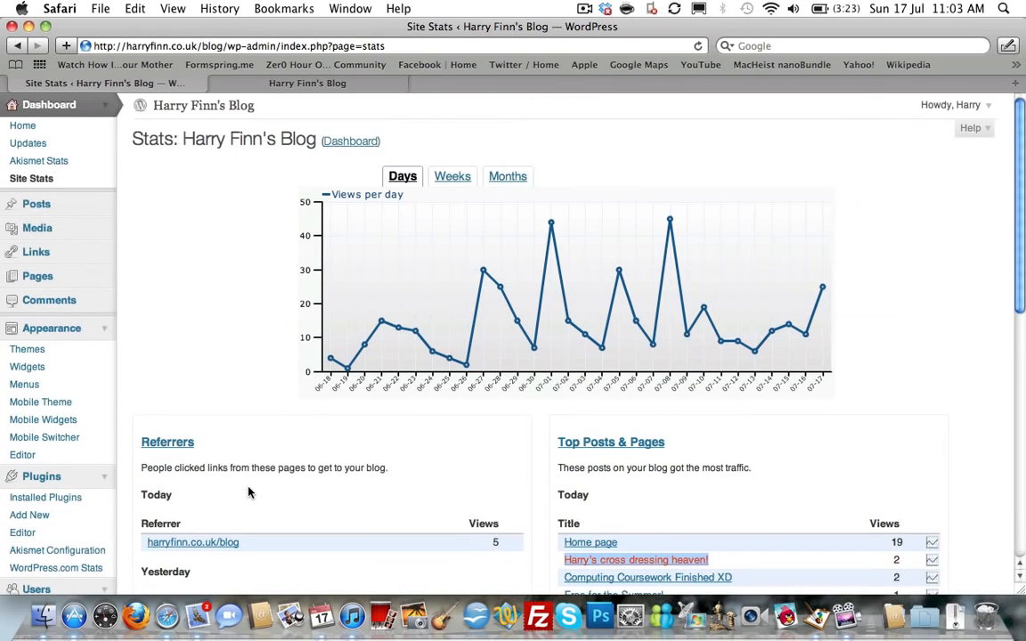
Return to the blog's installed plugins list and look through it from Akismet to WP-Polls.
left_click(25, 108)
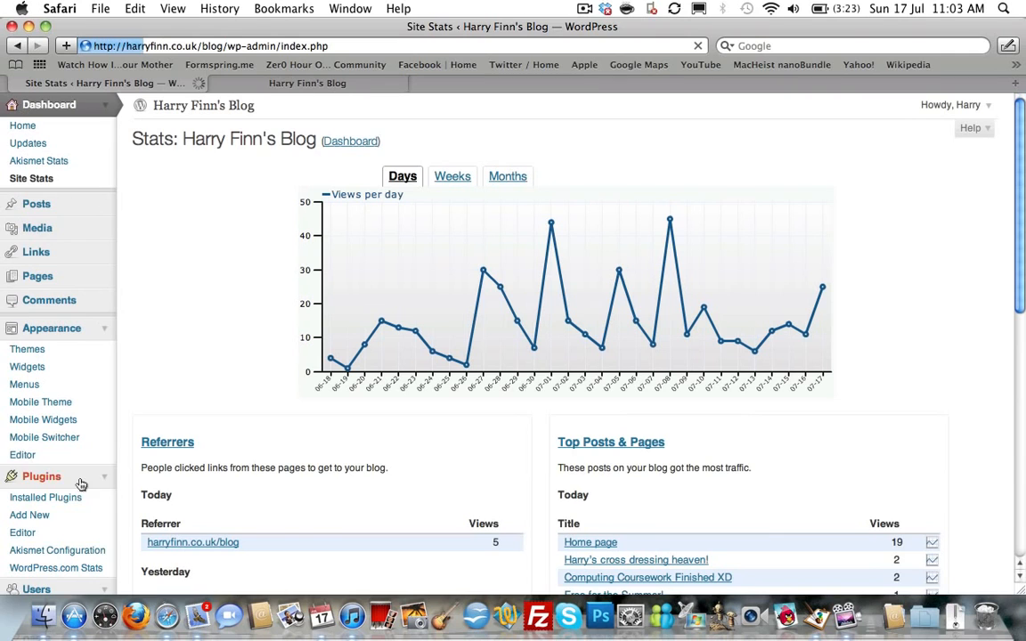
left_click(42, 478)
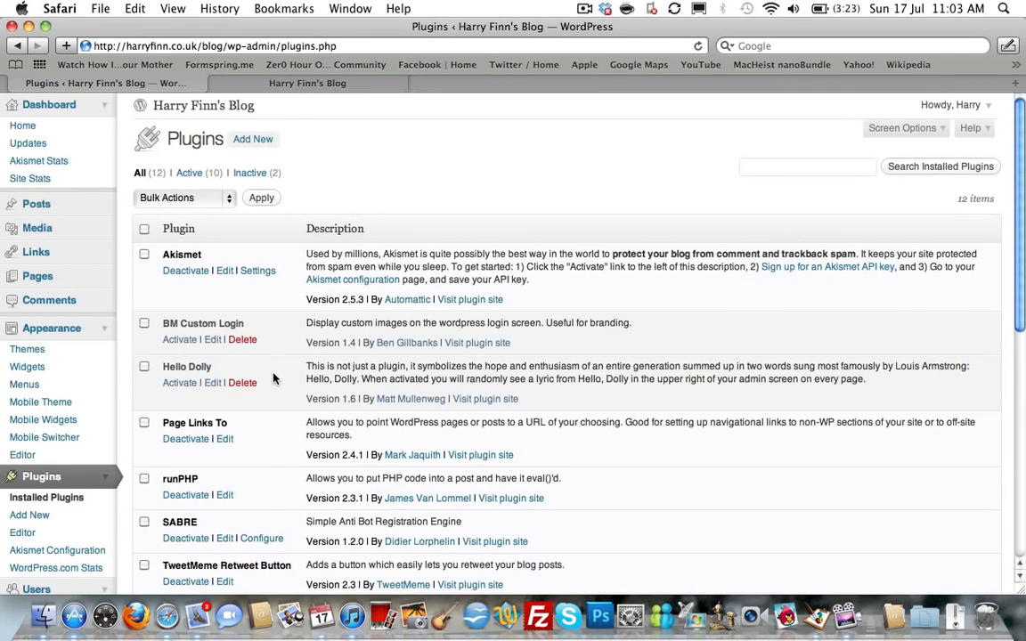
scroll(273, 378, "down", 4)
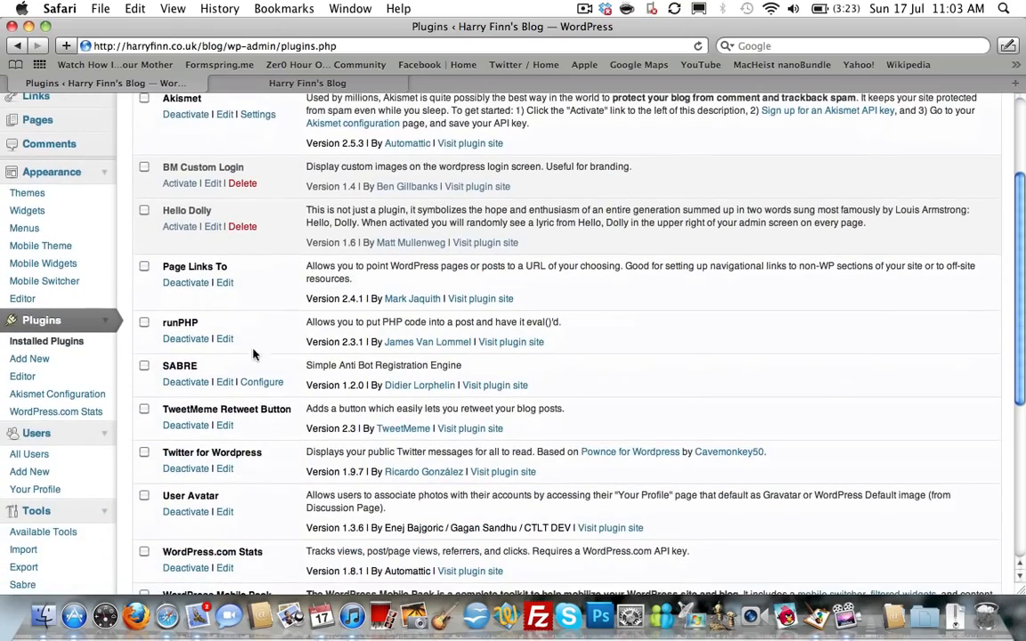
scroll(276, 283, "down", 4)
scroll(305, 281, "down", 4)
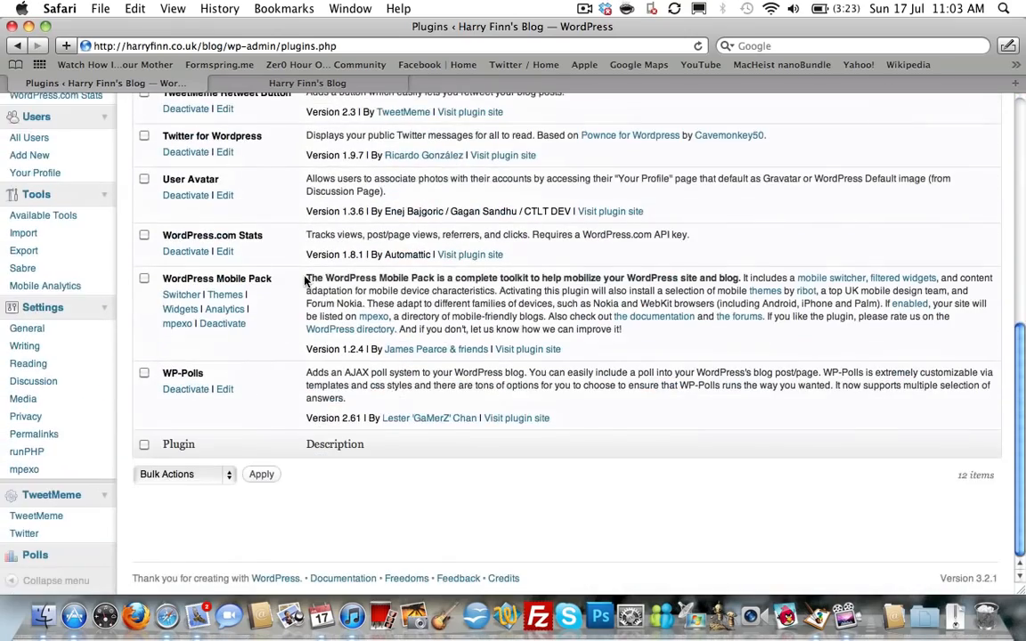
scroll(305, 281, "up", 10)
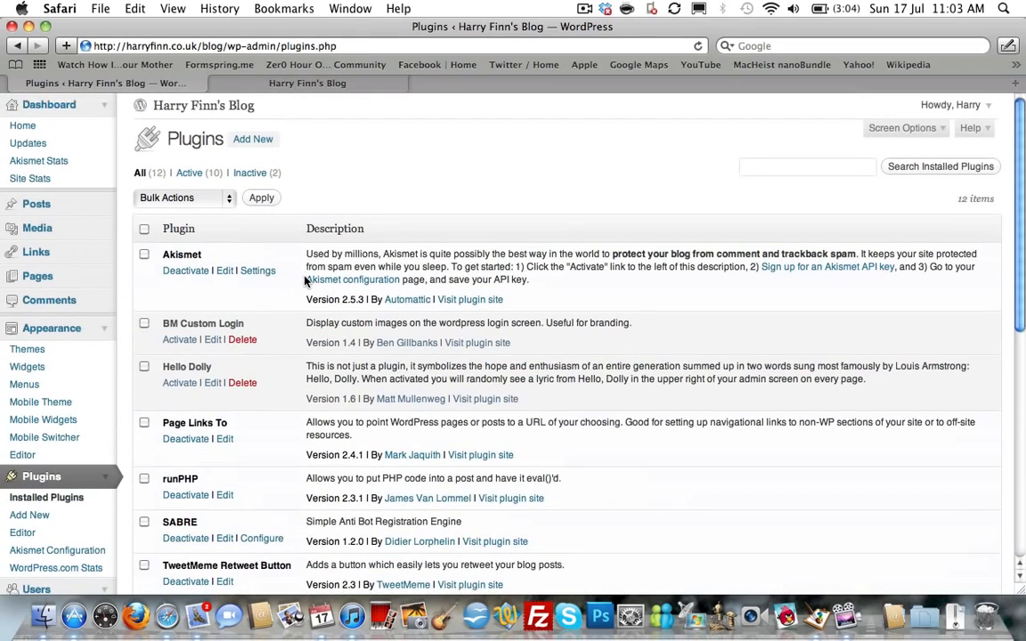